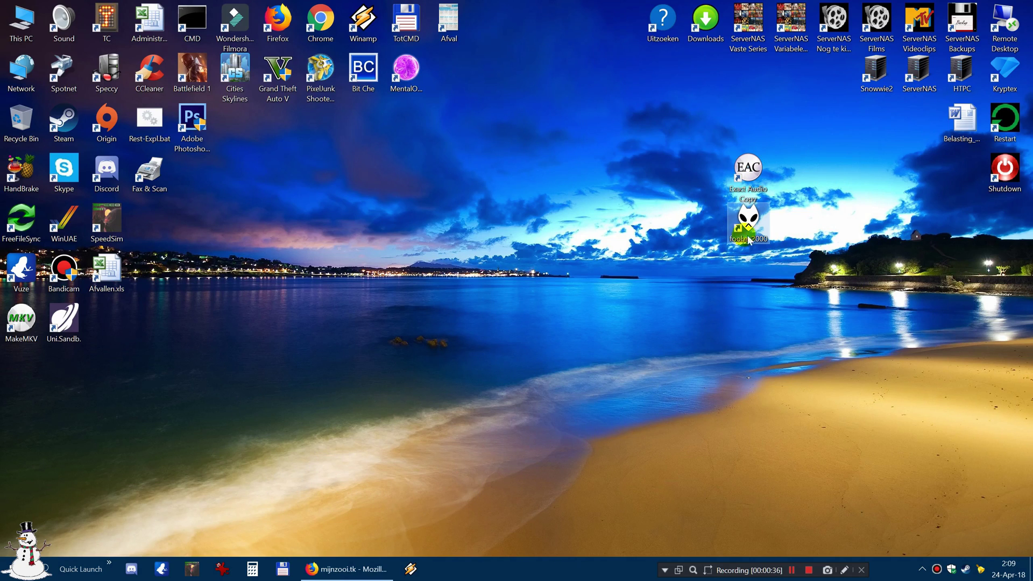
Switch to the mijnzooi.tk download page in Firefox and check the Flac download, cancelling its save prompt.
{"action": "left_click", "coordinate": [348, 568]}
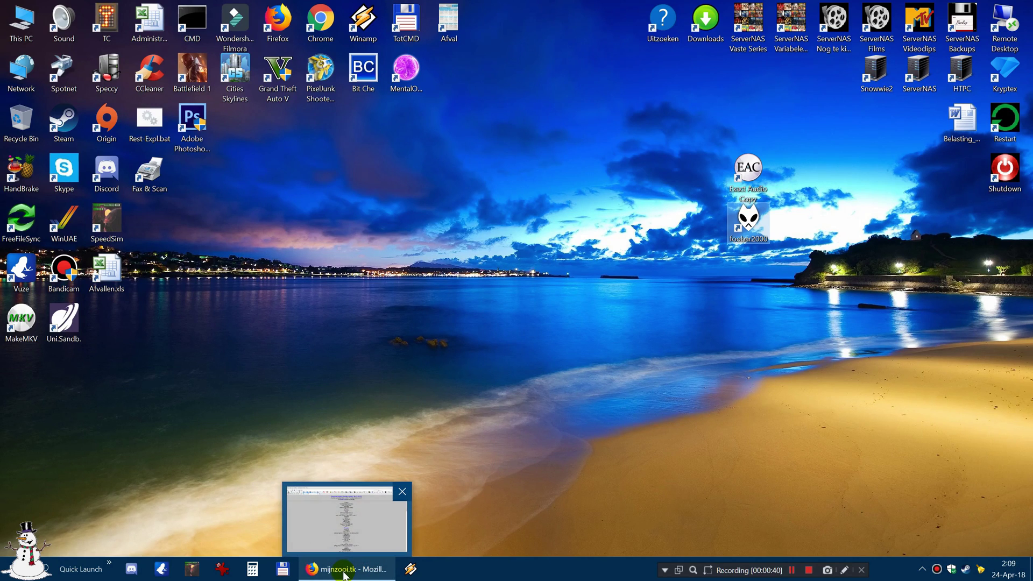
{"action": "left_click", "coordinate": [835, 185]}
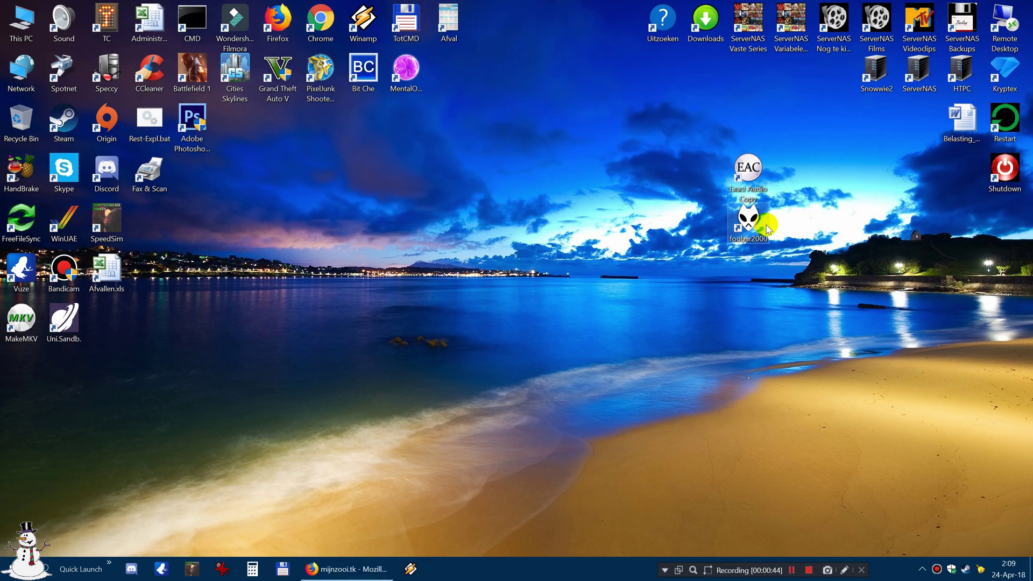
{"action": "left_click", "coordinate": [328, 569]}
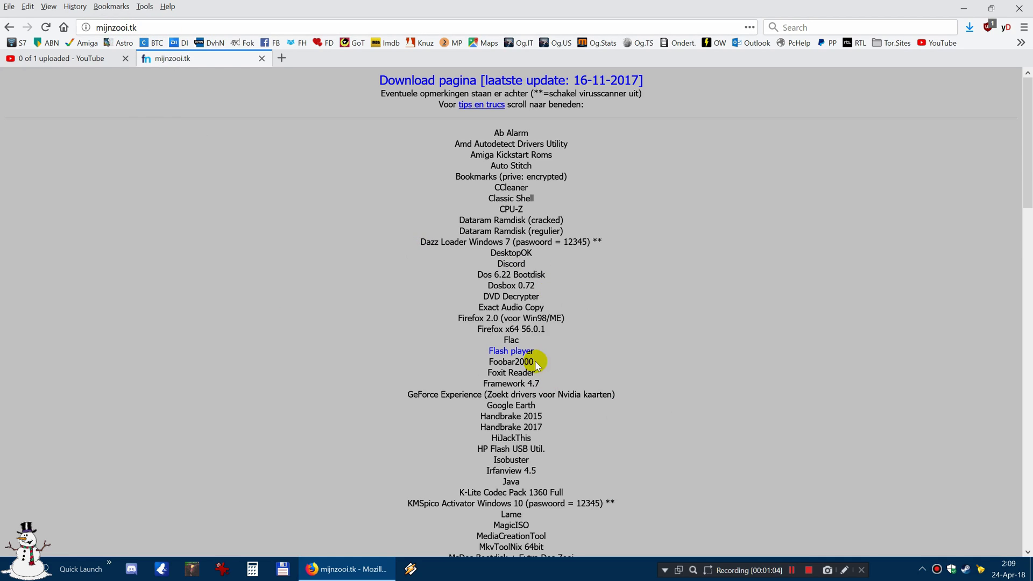
{"action": "left_click", "coordinate": [511, 341]}
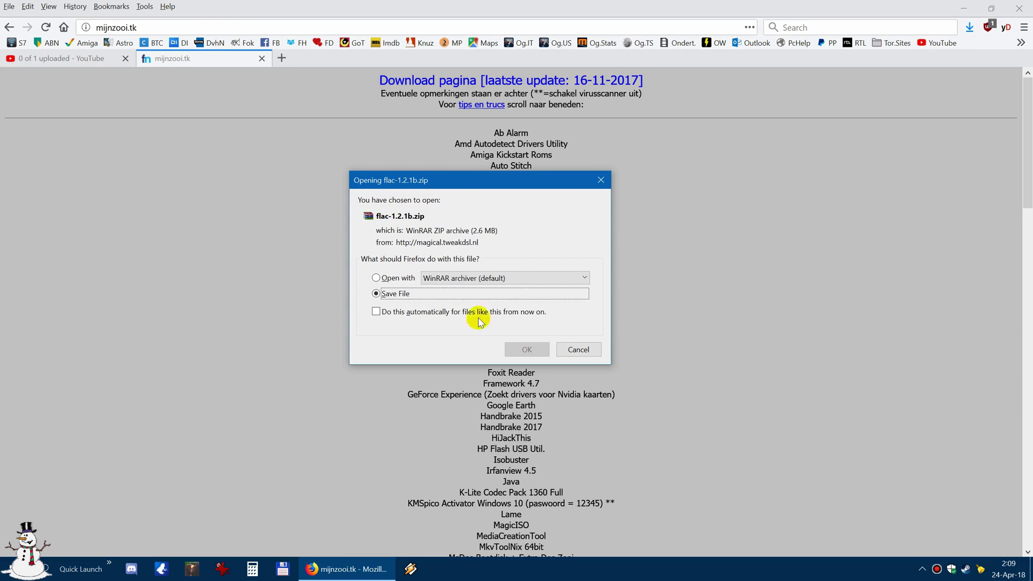
{"action": "left_click", "coordinate": [376, 294]}
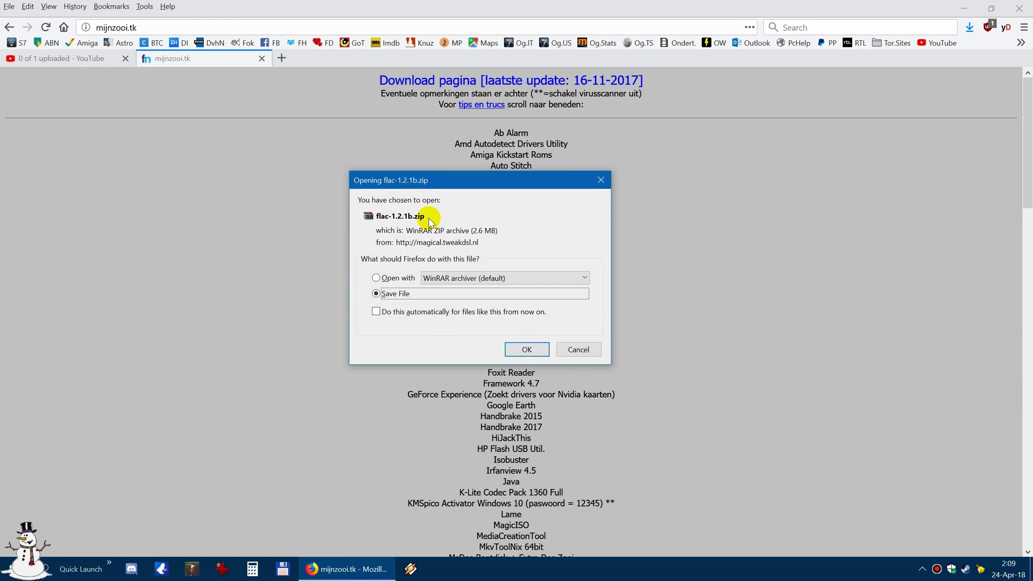
{"action": "left_click", "coordinate": [579, 350]}
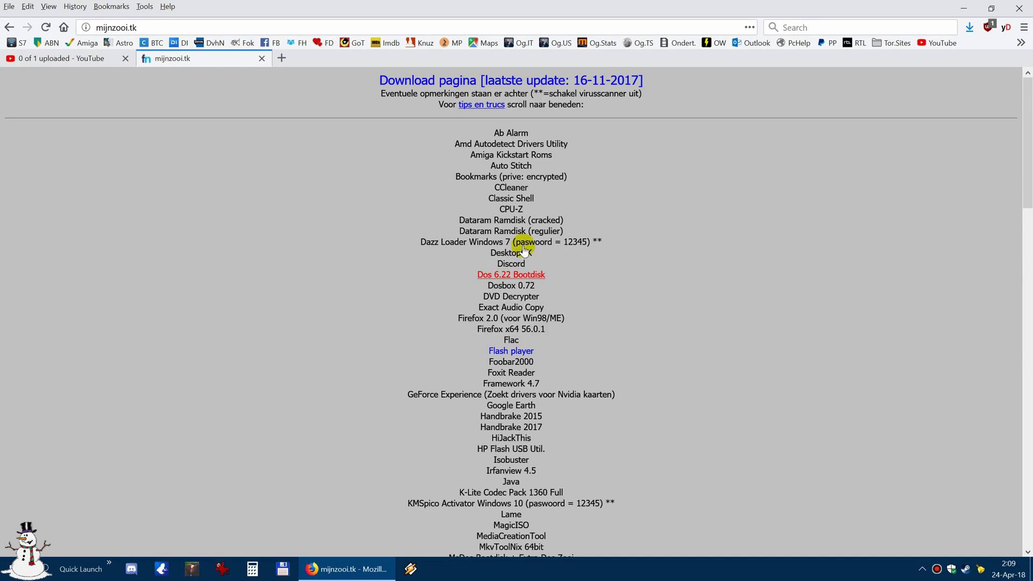
Check the Exact Audio Copy download without saving it, and close the mijnzooi.tk page before minimising the browser.
{"action": "left_click", "coordinate": [530, 310]}
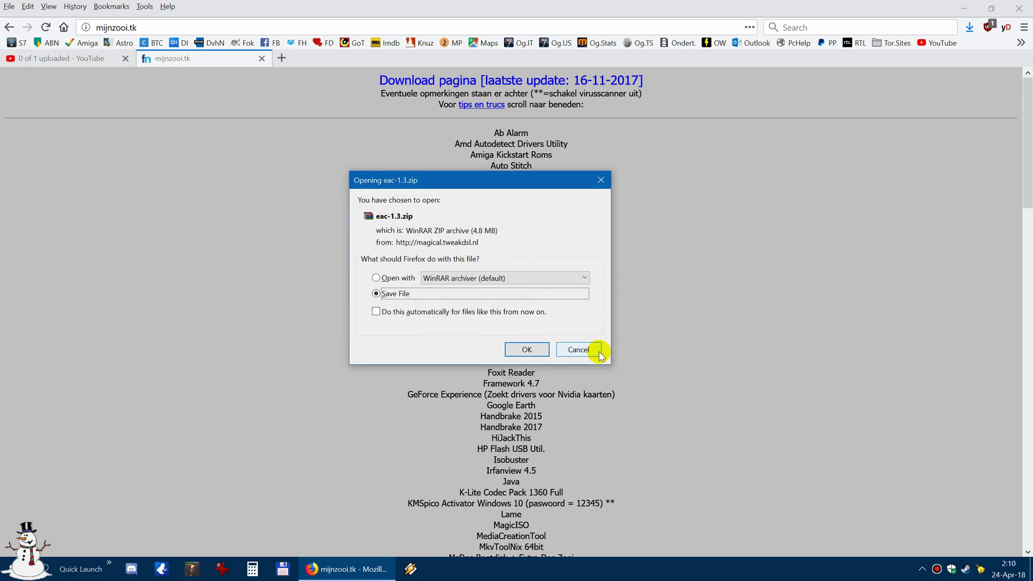
{"action": "left_click", "coordinate": [597, 351]}
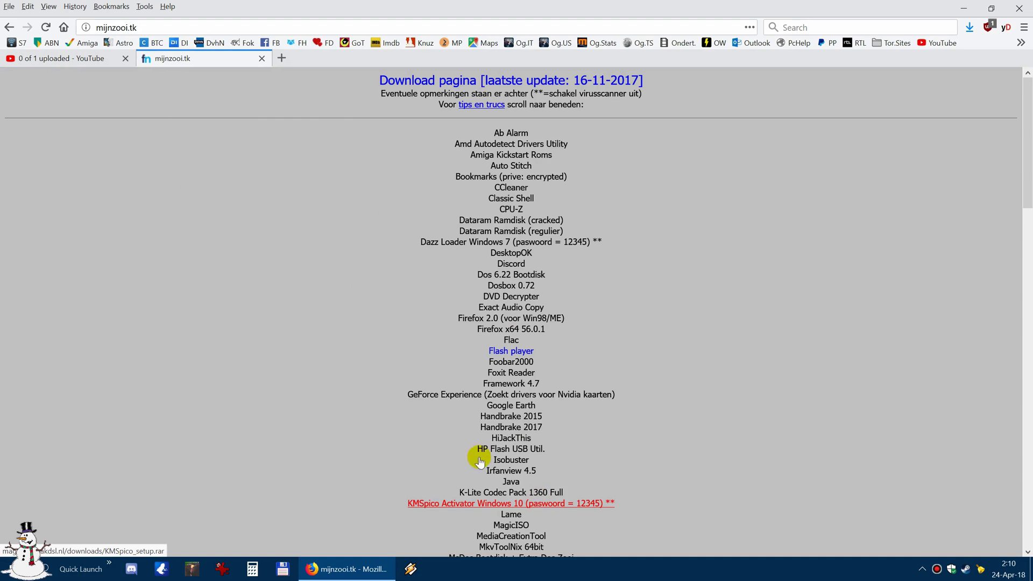
{"action": "left_click", "coordinate": [262, 58]}
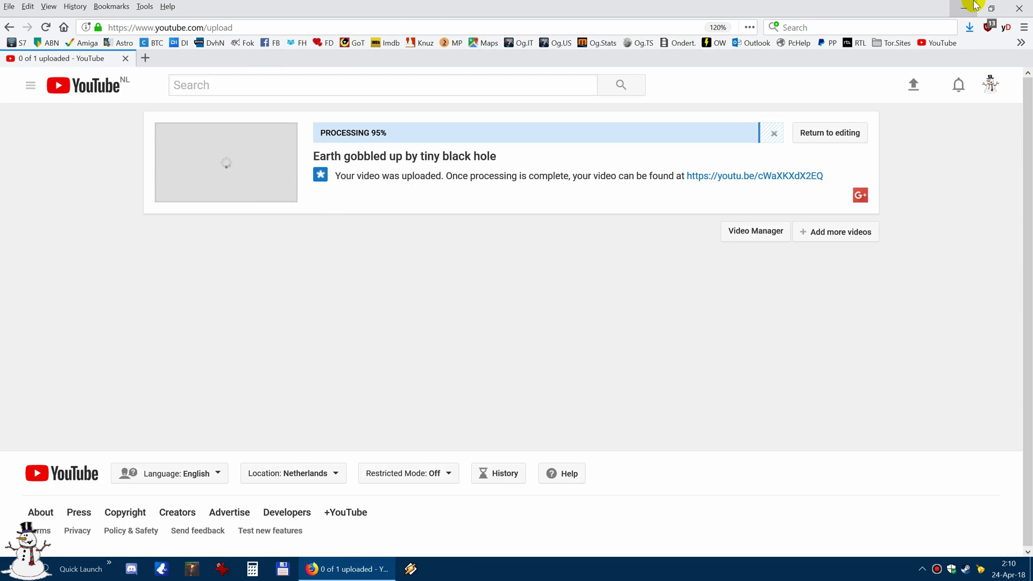
{"action": "left_click", "coordinate": [963, 8]}
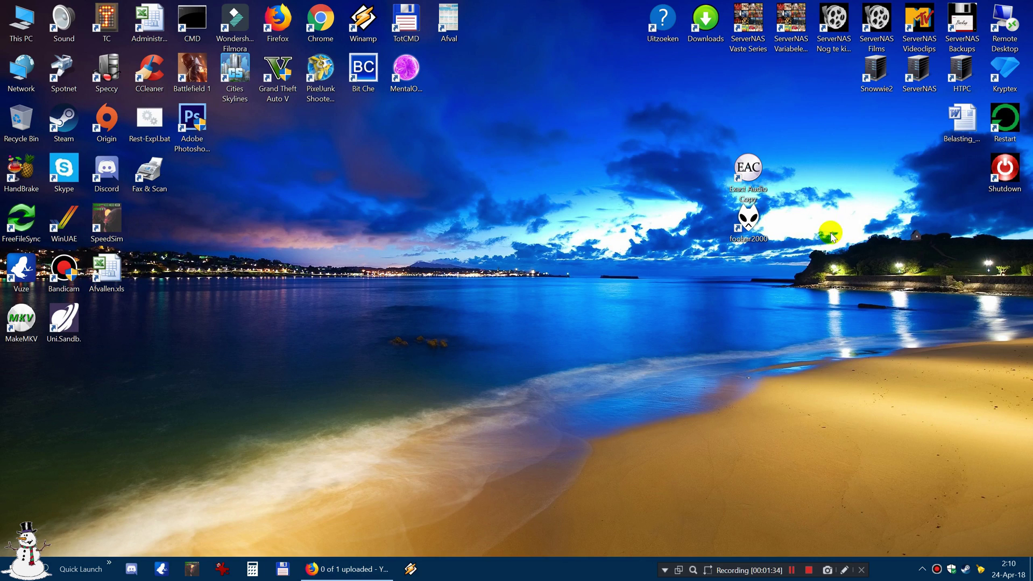
Launch Exact Audio Copy from the desktop, make its window narrower and reposition it on the screen.
{"action": "double_click", "coordinate": [748, 164]}
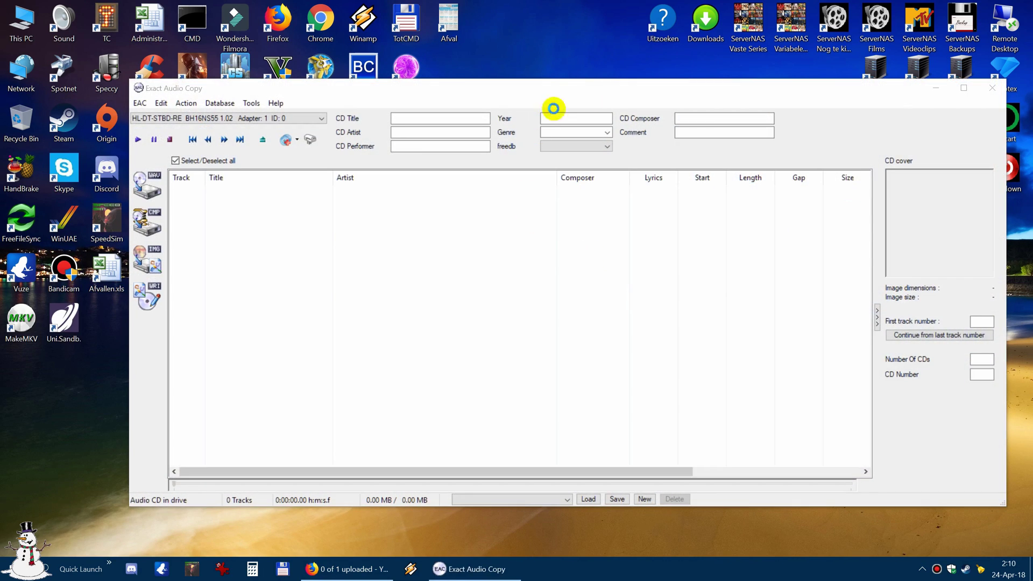
{"action": "left_click", "coordinate": [616, 90]}
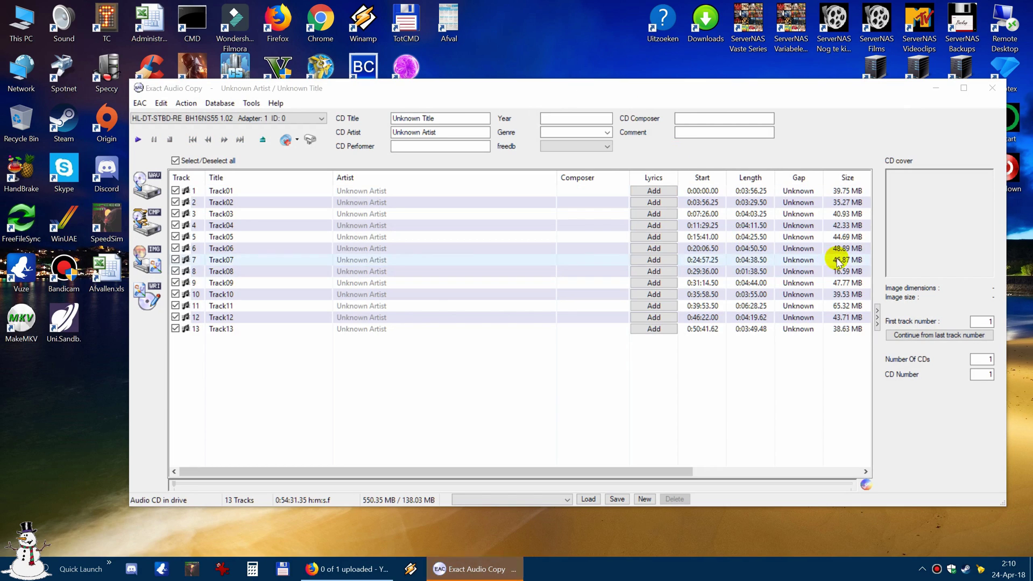
{"action": "left_click", "coordinate": [995, 503]}
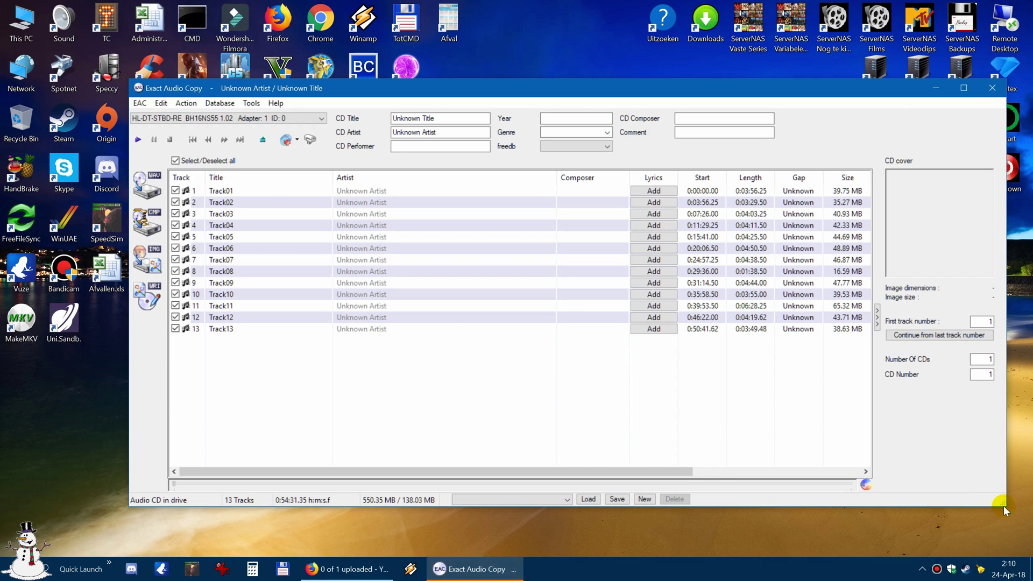
{"action": "left_click_drag", "start_coordinate": [1003, 504], "coordinate": [934, 516]}
{"action": "left_click_drag", "start_coordinate": [652, 88], "coordinate": [610, 67]}
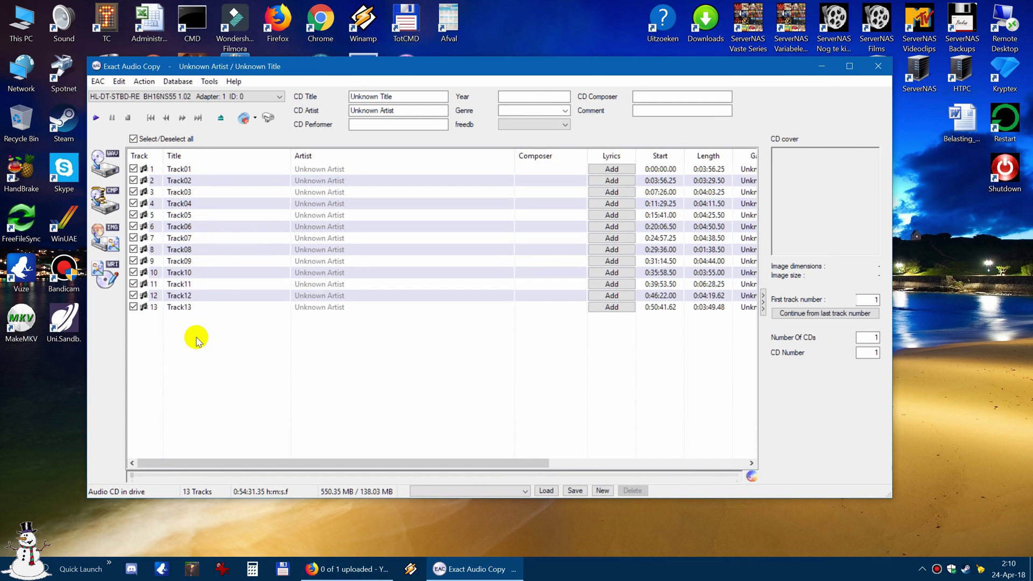
Get the CD information from the remote metadata provider, using the 1994 Pharao release by Dance Pool (DAN 478153 2).
{"action": "left_click", "coordinate": [178, 82]}
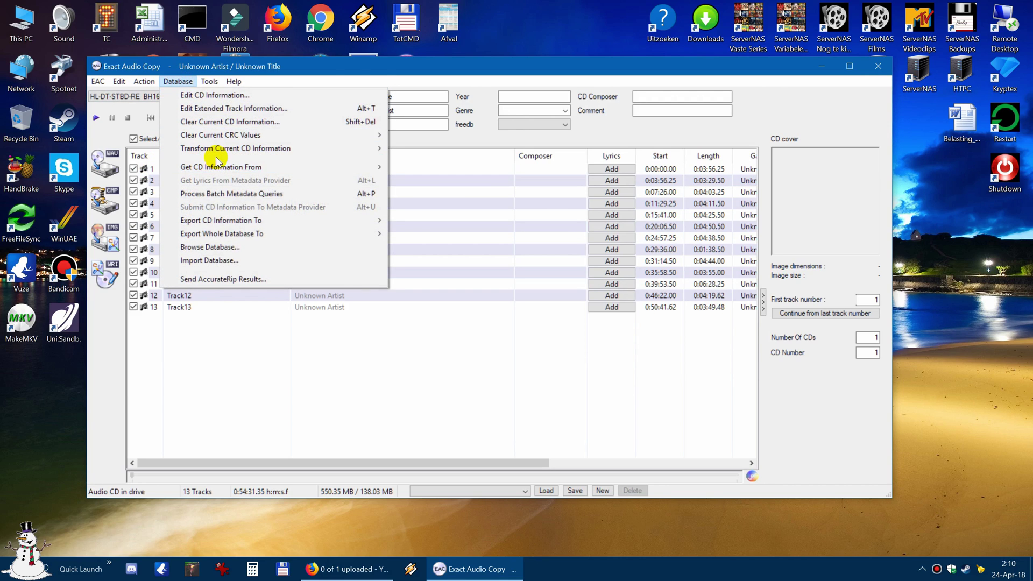
{"action": "mouse_move", "coordinate": [232, 168]}
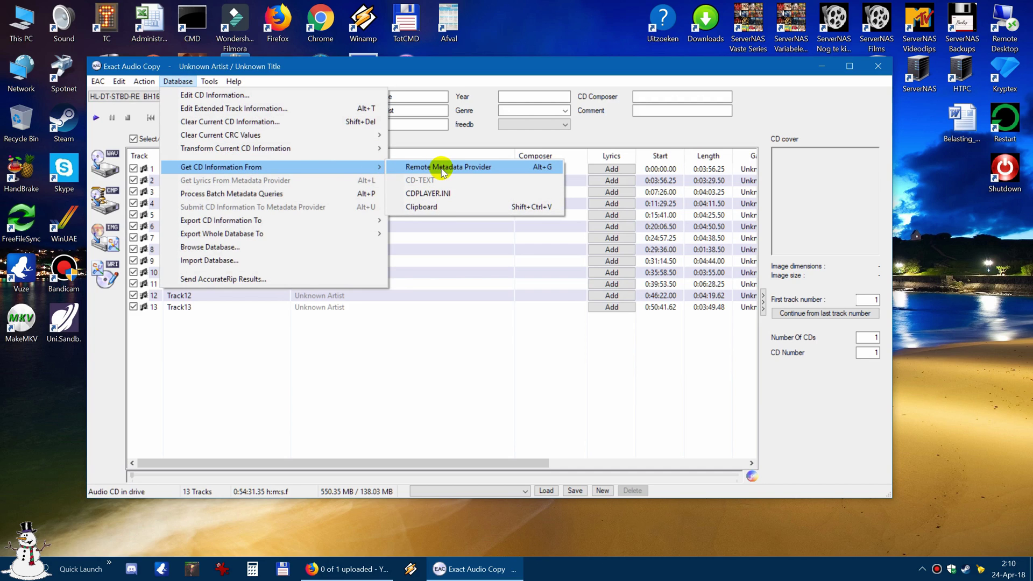
{"action": "left_click", "coordinate": [472, 171]}
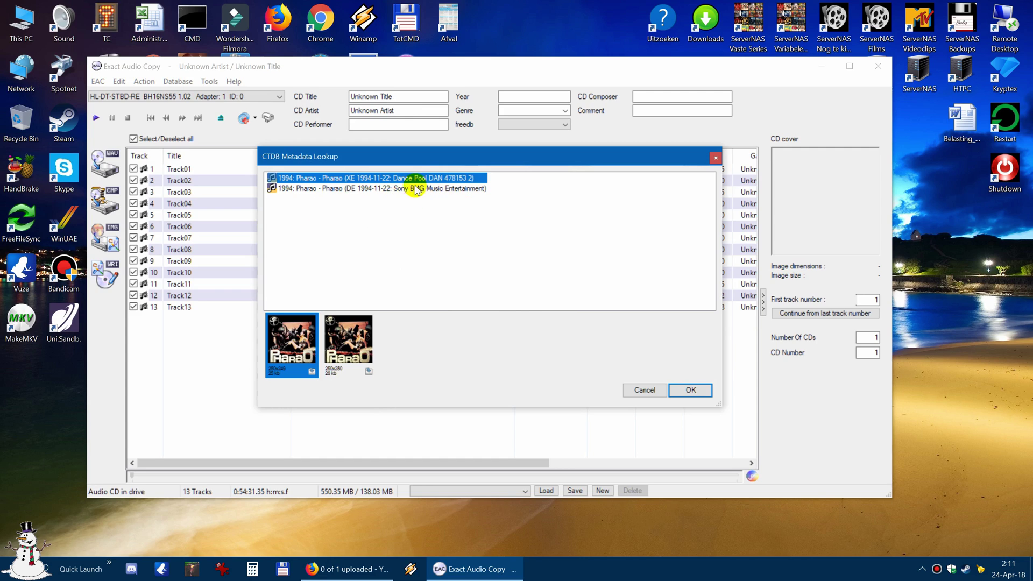
{"action": "mouse_move", "coordinate": [312, 193]}
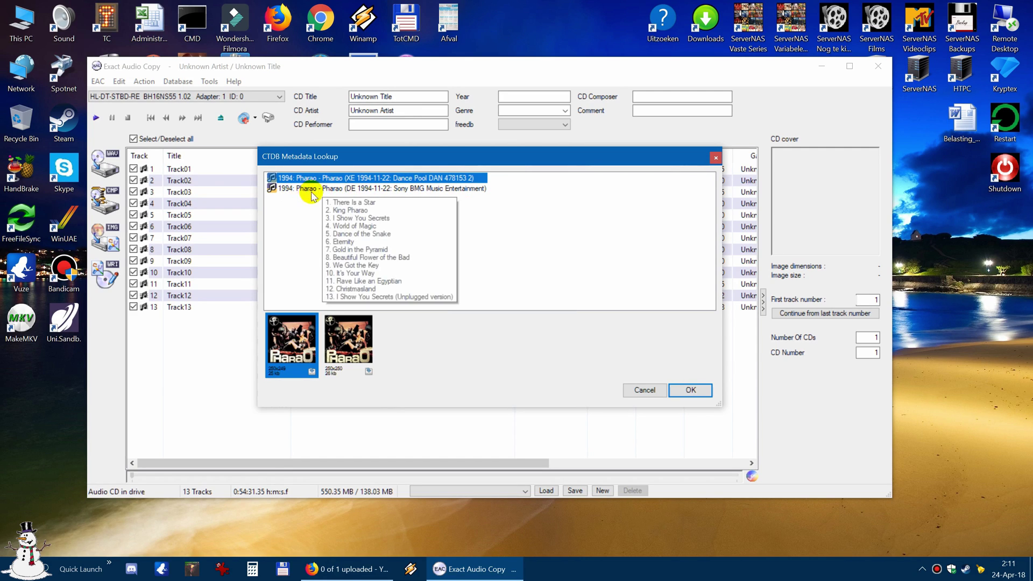
{"action": "left_click", "coordinate": [397, 189]}
{"action": "left_click", "coordinate": [414, 179]}
{"action": "mouse_move", "coordinate": [413, 179]}
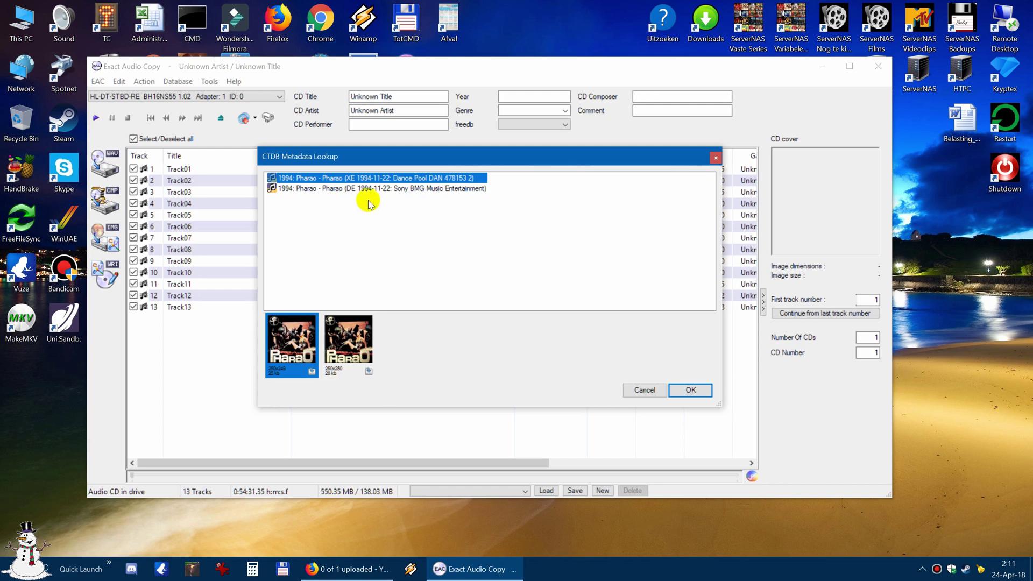
{"action": "left_click", "coordinate": [692, 391]}
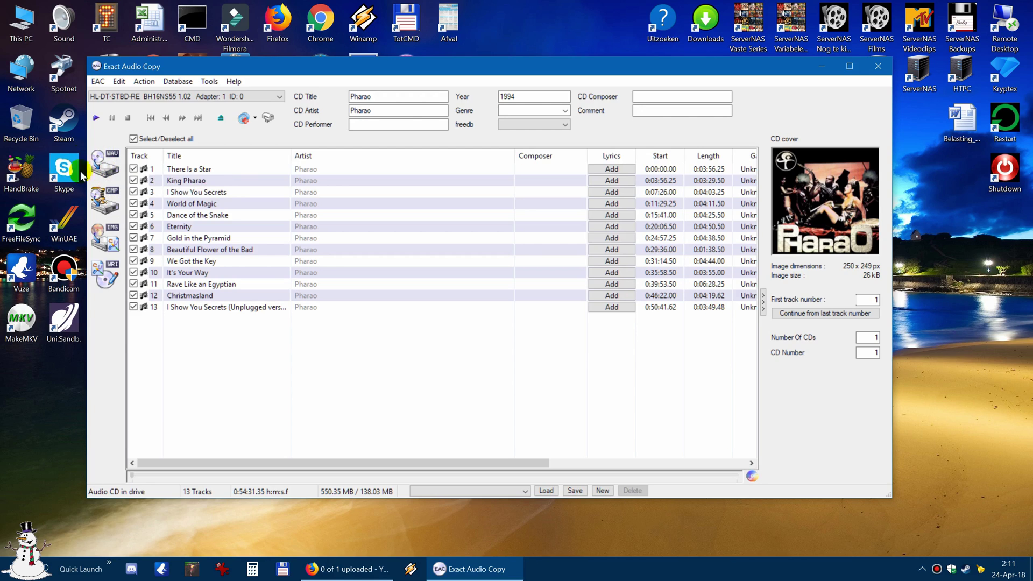
Copy the selected tracks uncompressed into a new folder named Pharaoh on the RAMDISK (G:) drive.
{"action": "left_click", "coordinate": [108, 167]}
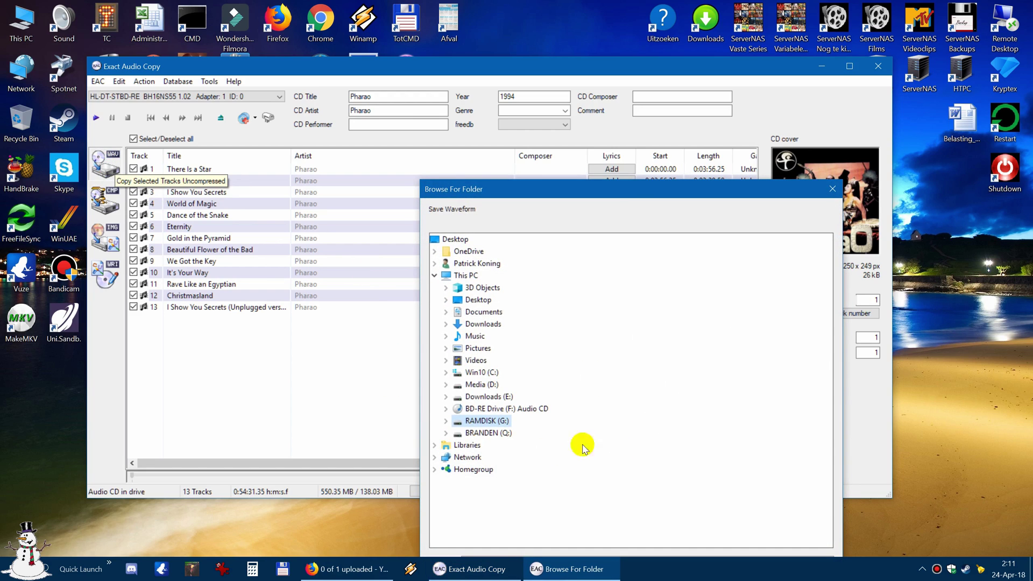
{"action": "left_click_drag", "start_coordinate": [598, 191], "coordinate": [539, 87]}
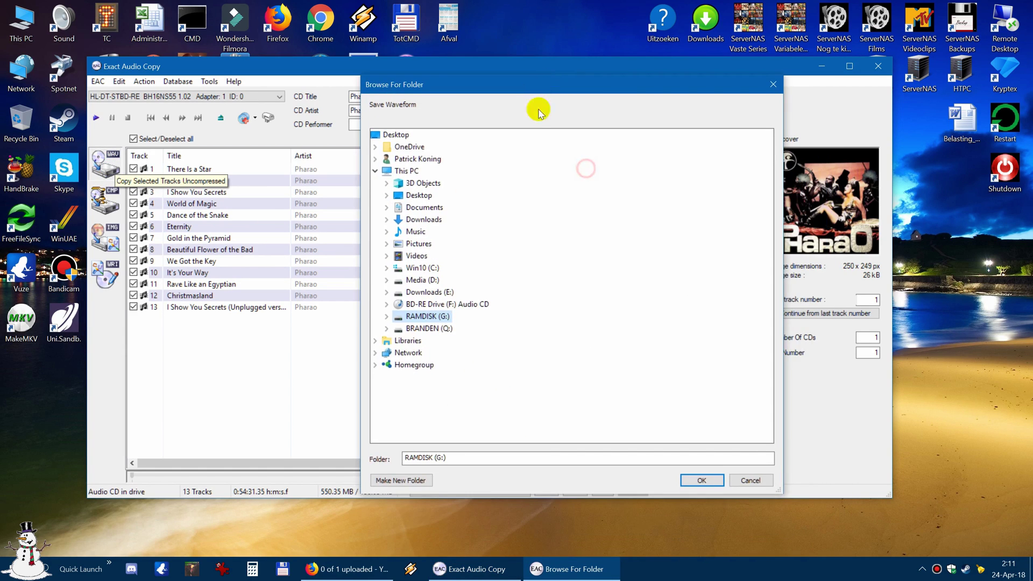
{"action": "double_click", "coordinate": [429, 318]}
{"action": "scroll", "coordinate": [515, 318], "scroll_direction": "down", "scroll_amount": 1}
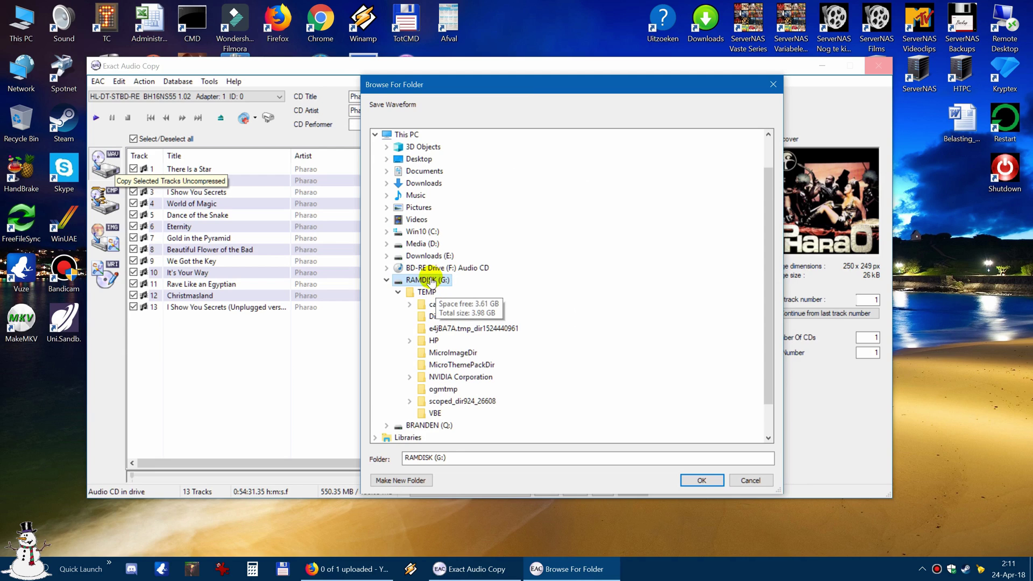
{"action": "right_click", "coordinate": [429, 280]}
{"action": "mouse_move", "coordinate": [476, 430]}
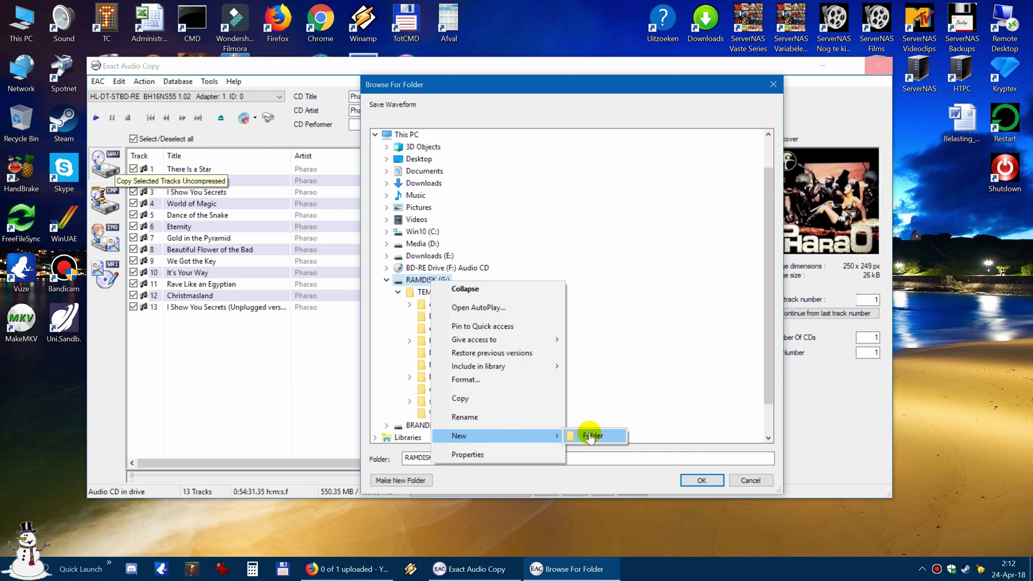
{"action": "left_click", "coordinate": [590, 433]}
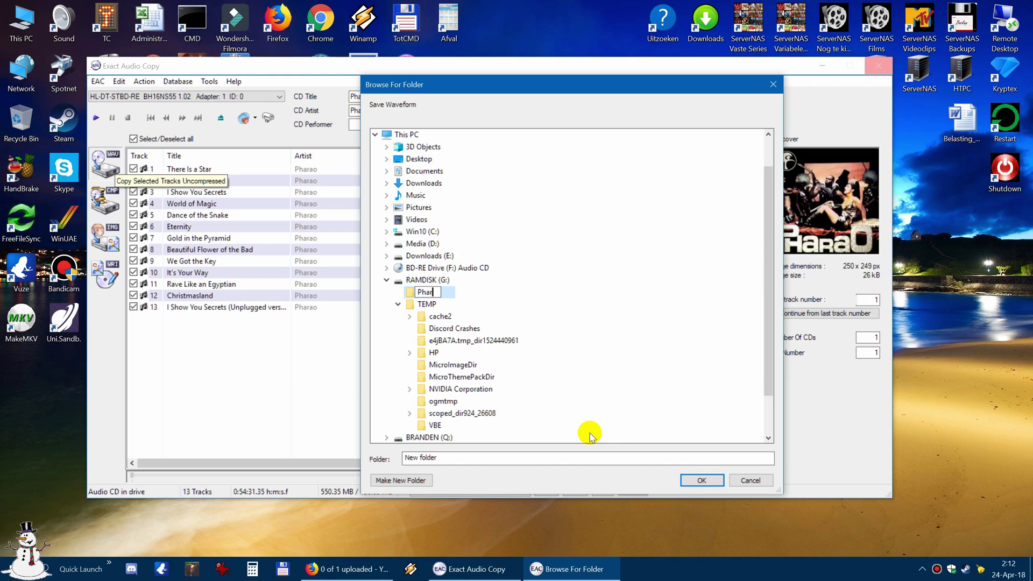
{"action": "key", "text": "Return"}
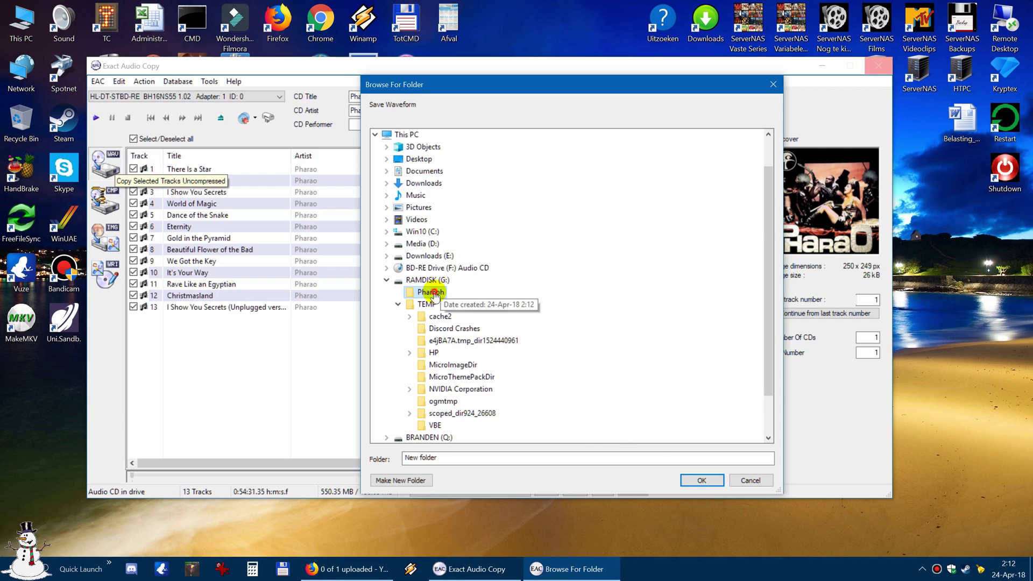
{"action": "left_click", "coordinate": [700, 480]}
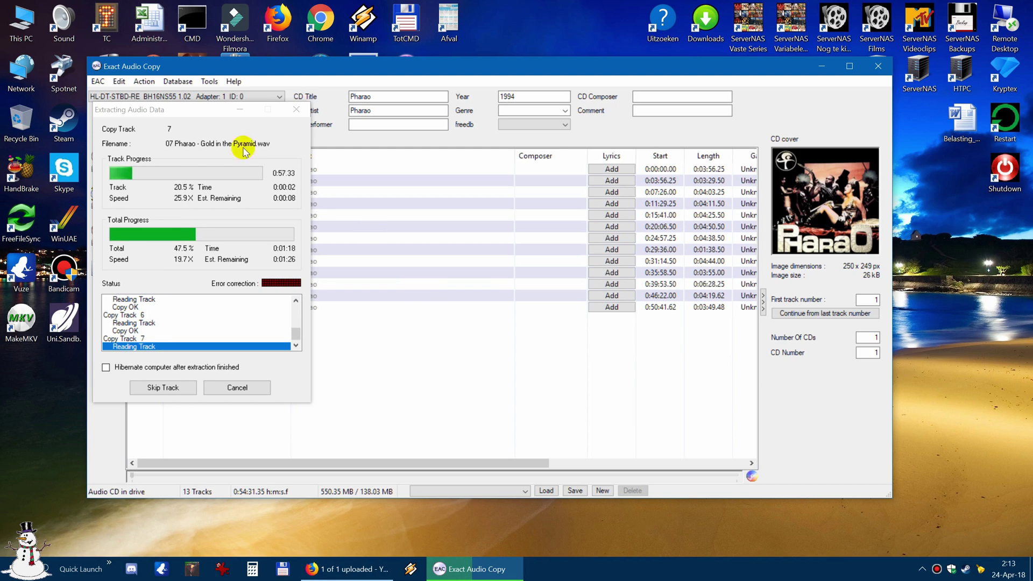
Dismiss the finished extraction window and review the track status report for ripping accuracy and errors.
{"action": "left_click_drag", "start_coordinate": [205, 108], "coordinate": [424, 151]}
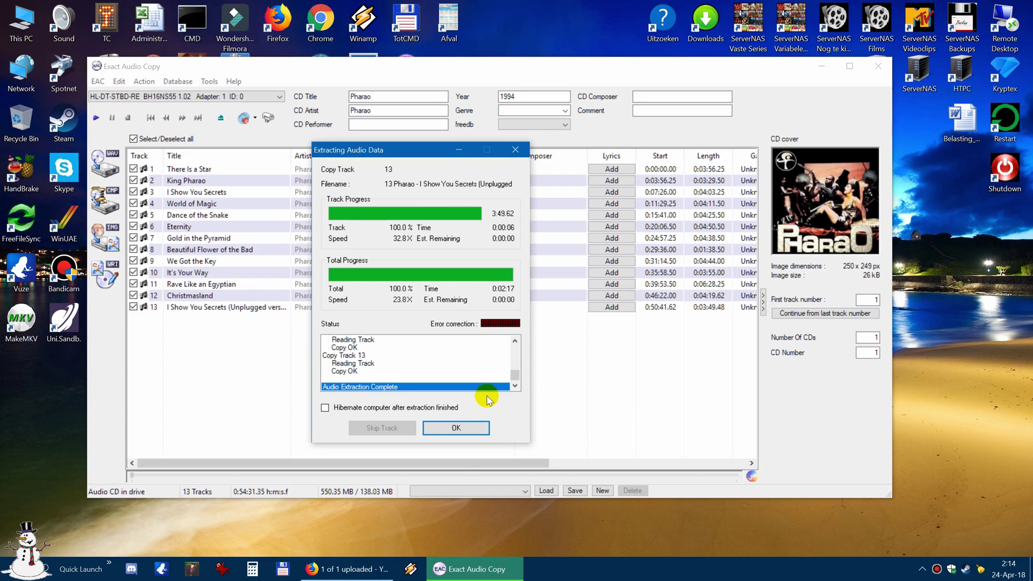
{"action": "left_click", "coordinate": [456, 427]}
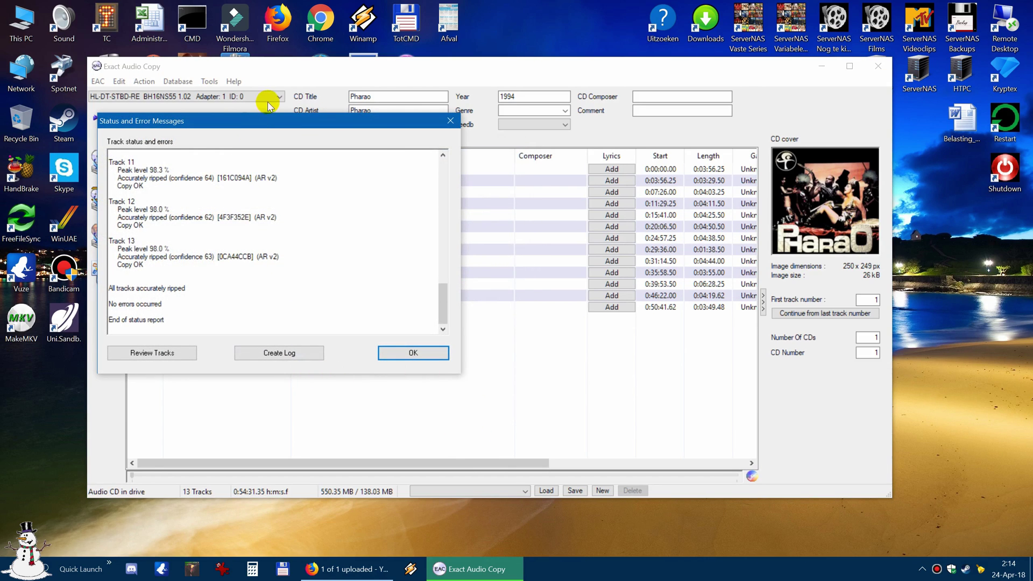
{"action": "left_click_drag", "start_coordinate": [136, 126], "coordinate": [277, 92]}
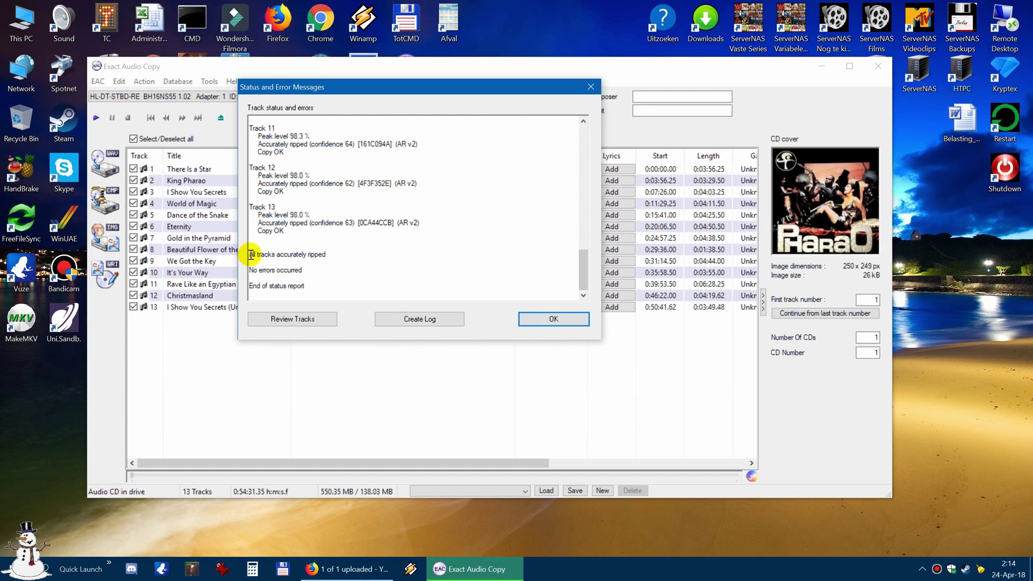
{"action": "left_click", "coordinate": [325, 254]}
{"action": "left_click_drag", "start_coordinate": [313, 257], "coordinate": [237, 258]}
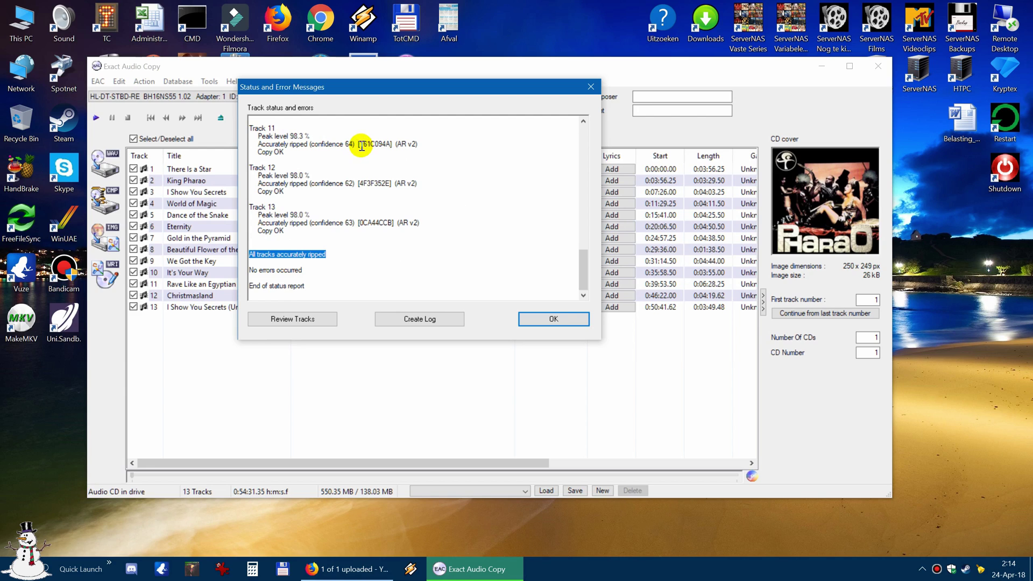
{"action": "left_click_drag", "start_coordinate": [583, 258], "coordinate": [554, 276]}
{"action": "left_click", "coordinate": [572, 319]}
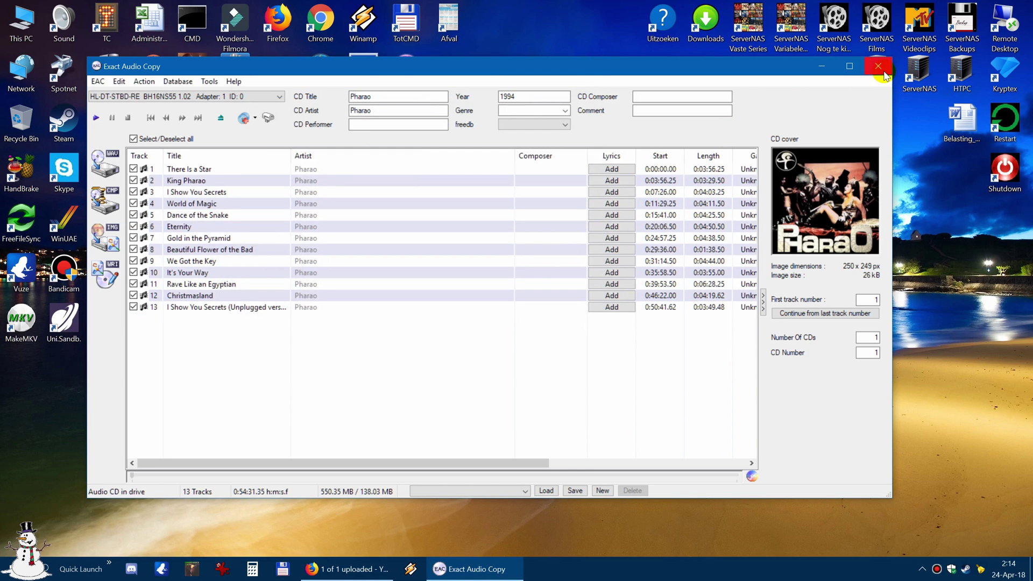
Close Exact Audio Copy and open the Pharaoh folder on RAMDISK (G:) in File Explorer, widening the Name column.
{"action": "left_click", "coordinate": [880, 69]}
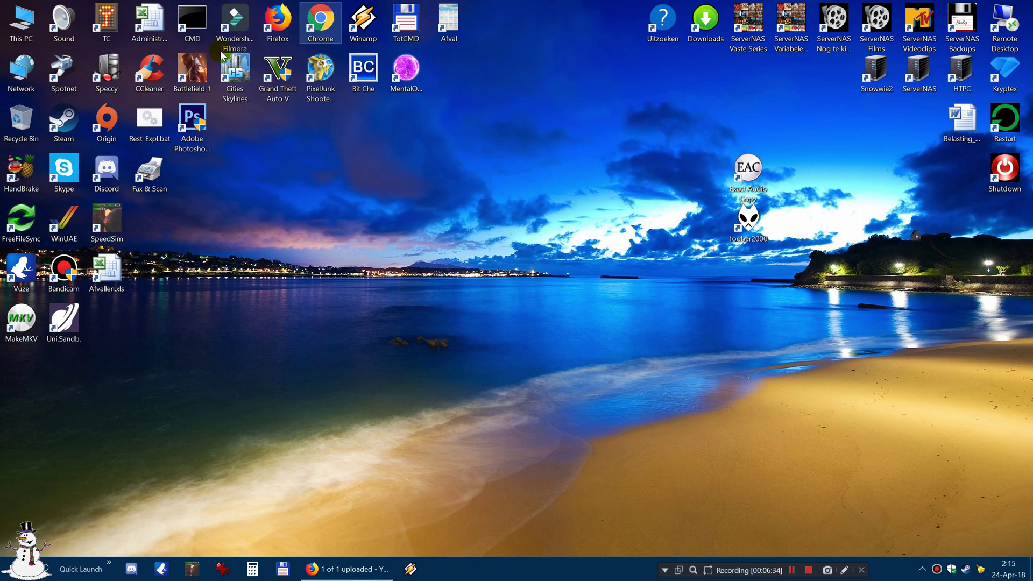
{"action": "double_click", "coordinate": [30, 22]}
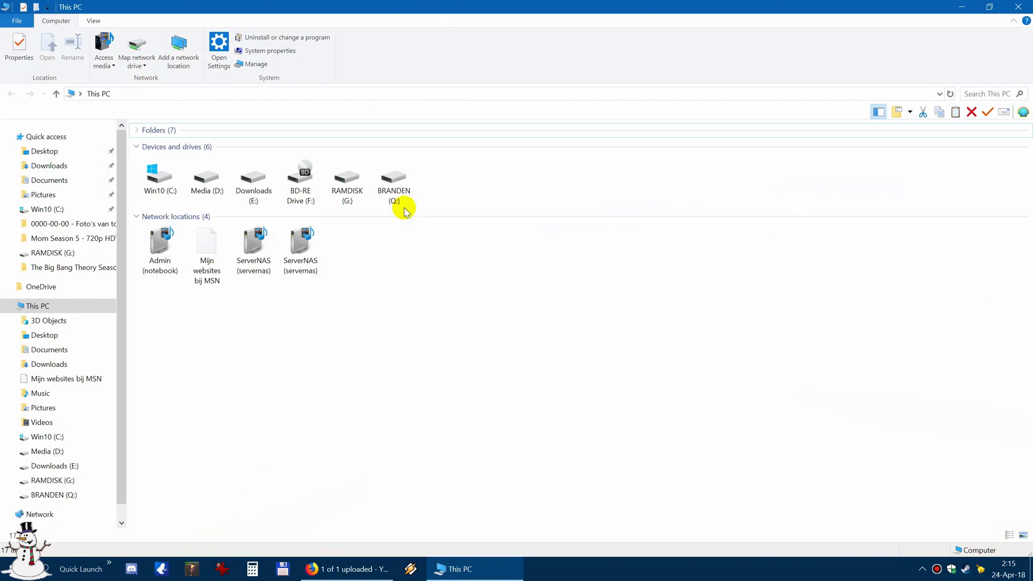
{"action": "left_click", "coordinate": [343, 182]}
{"action": "double_click", "coordinate": [343, 182]}
{"action": "double_click", "coordinate": [167, 156]}
{"action": "left_click_drag", "start_coordinate": [239, 129], "coordinate": [449, 130]}
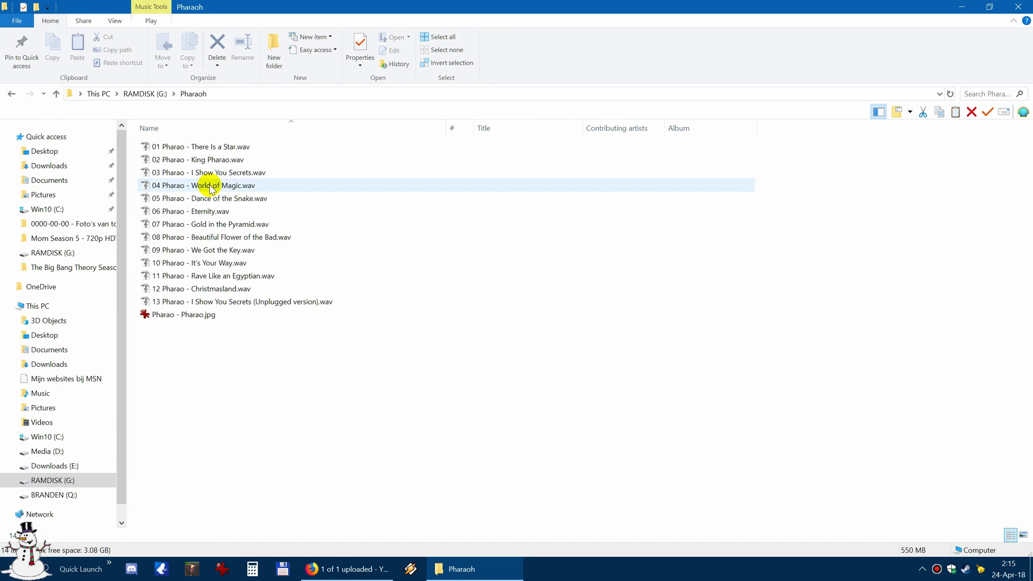
Play the ripped track 04 Pharao - World of Magic.wav briefly, and close the player and the folder window.
{"action": "double_click", "coordinate": [230, 185]}
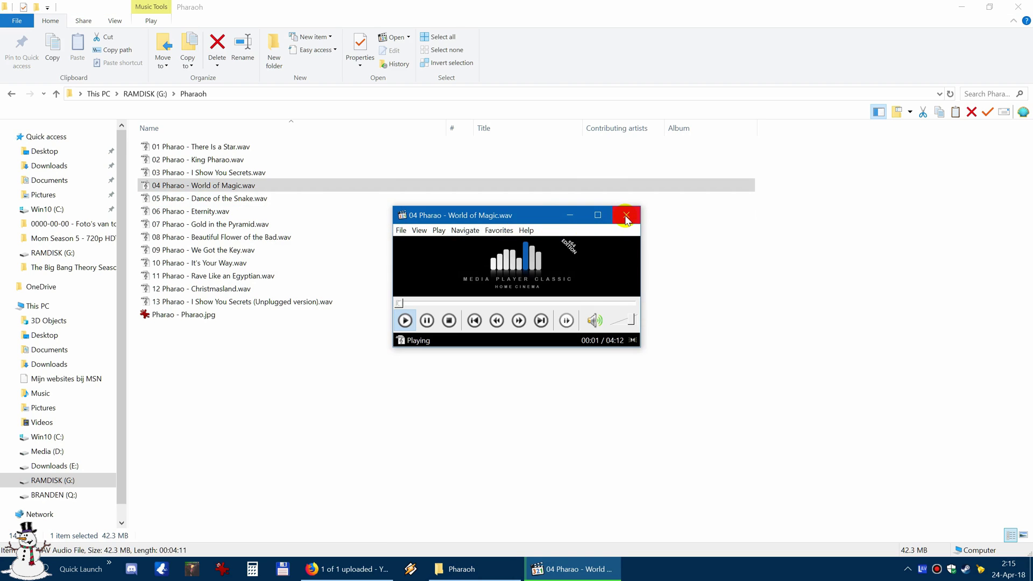
{"action": "left_click", "coordinate": [627, 216]}
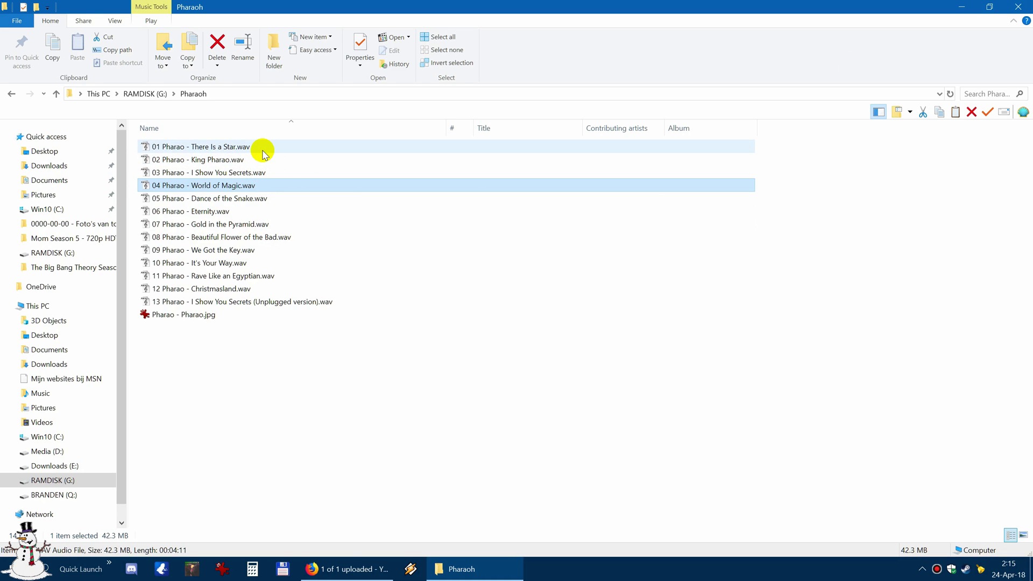
{"action": "mouse_move", "coordinate": [264, 155]}
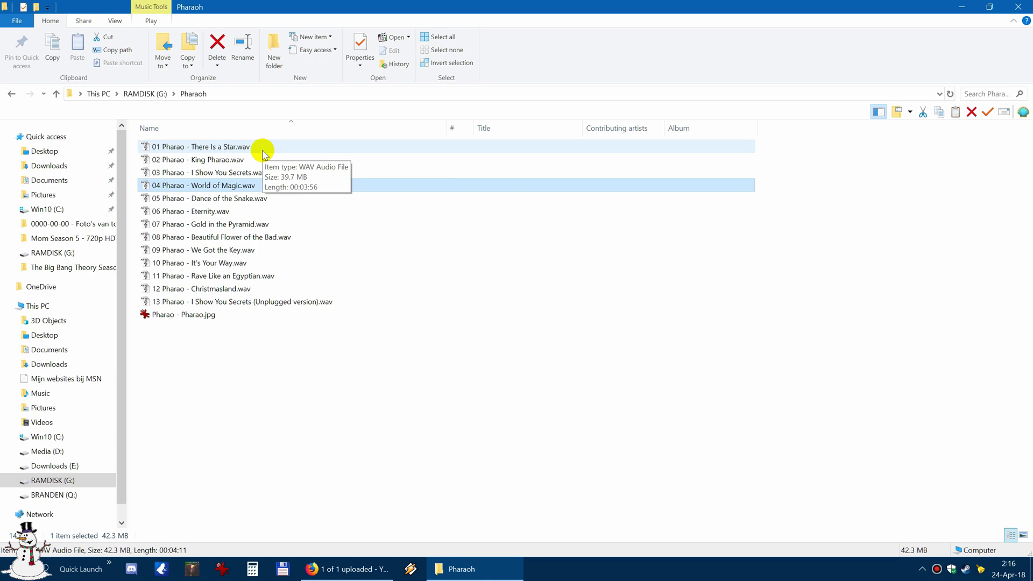
{"action": "left_click", "coordinate": [1018, 7]}
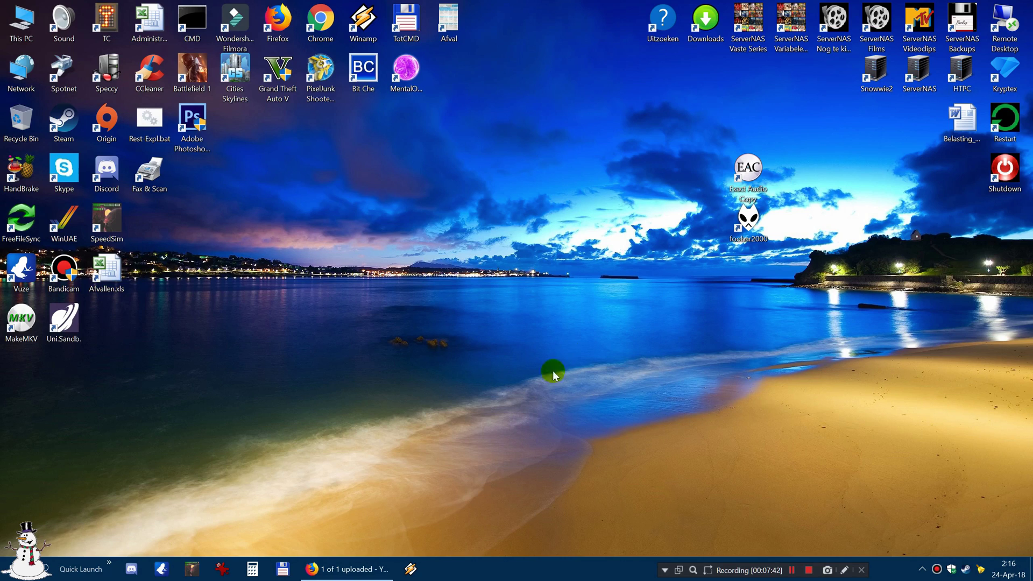
Switch to foobar2000 and open Quick Convert for all the selected Pharao tracks.
{"action": "left_click", "coordinate": [756, 231]}
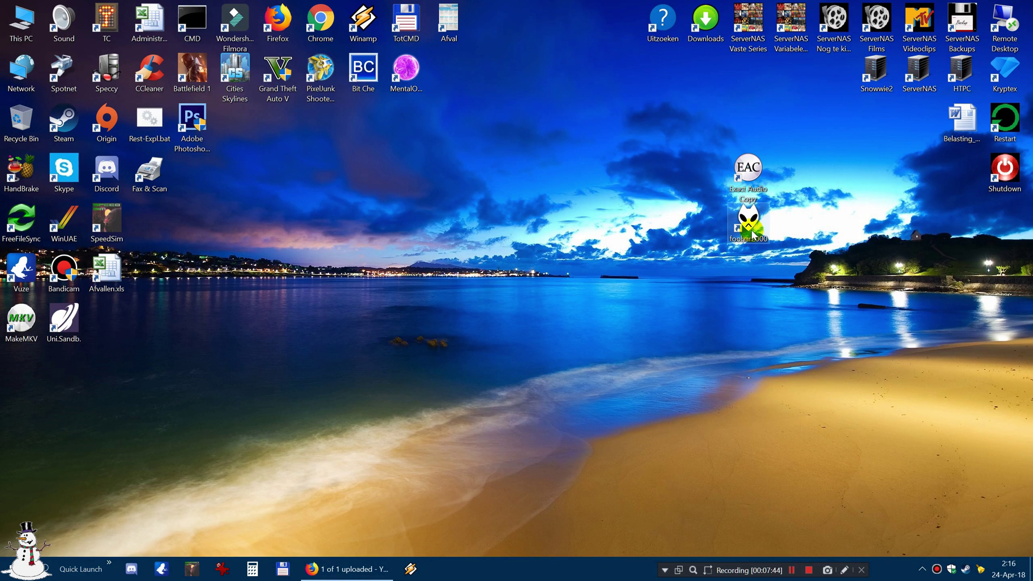
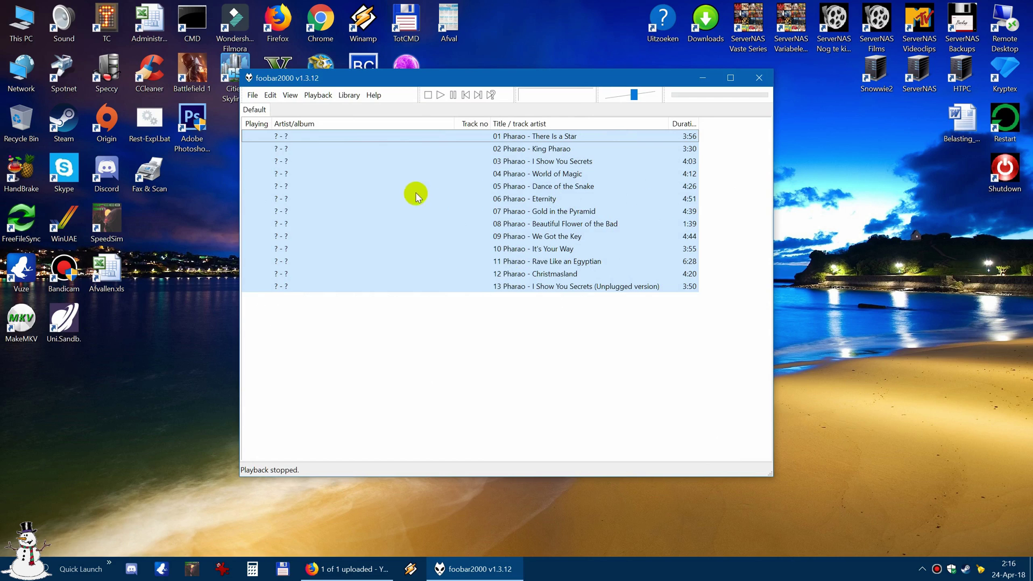
{"action": "right_click", "coordinate": [408, 186]}
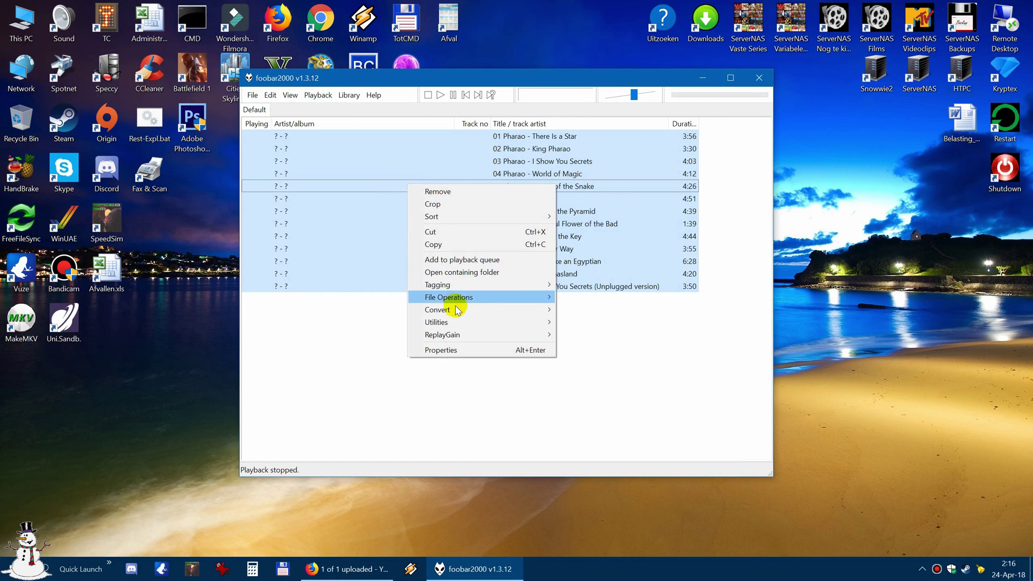
{"action": "mouse_move", "coordinate": [465, 310]}
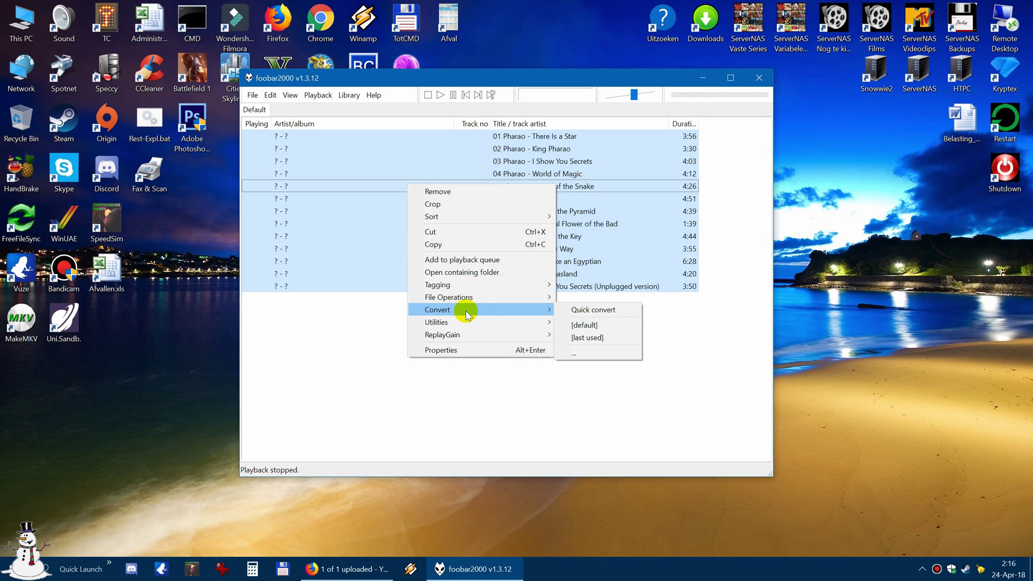
{"action": "left_click", "coordinate": [601, 314]}
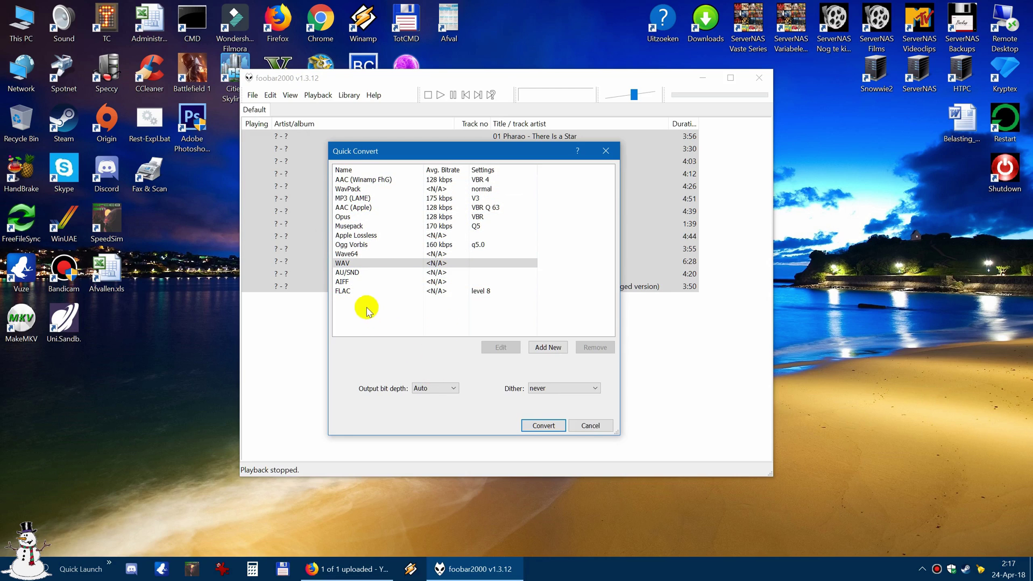
Choose FLAC as the output format and accept compression level 8 in its encoder settings.
{"action": "left_click", "coordinate": [355, 295]}
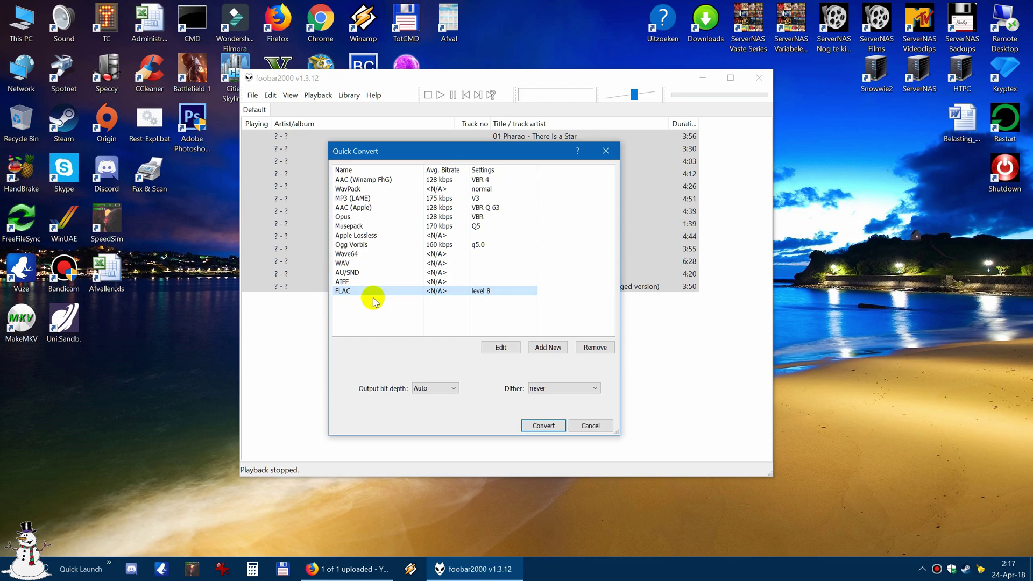
{"action": "left_click", "coordinate": [497, 347]}
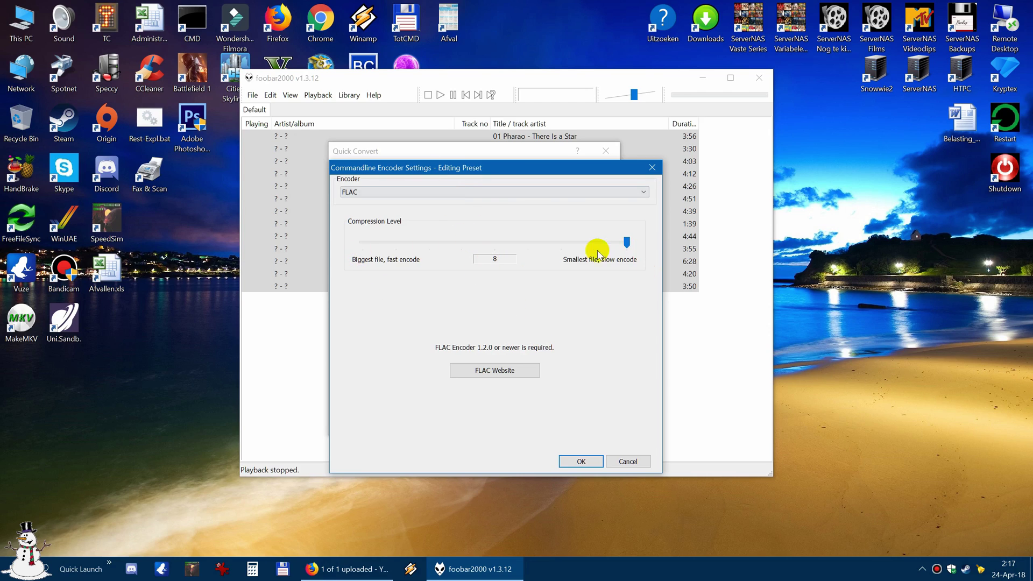
{"action": "left_click", "coordinate": [626, 240]}
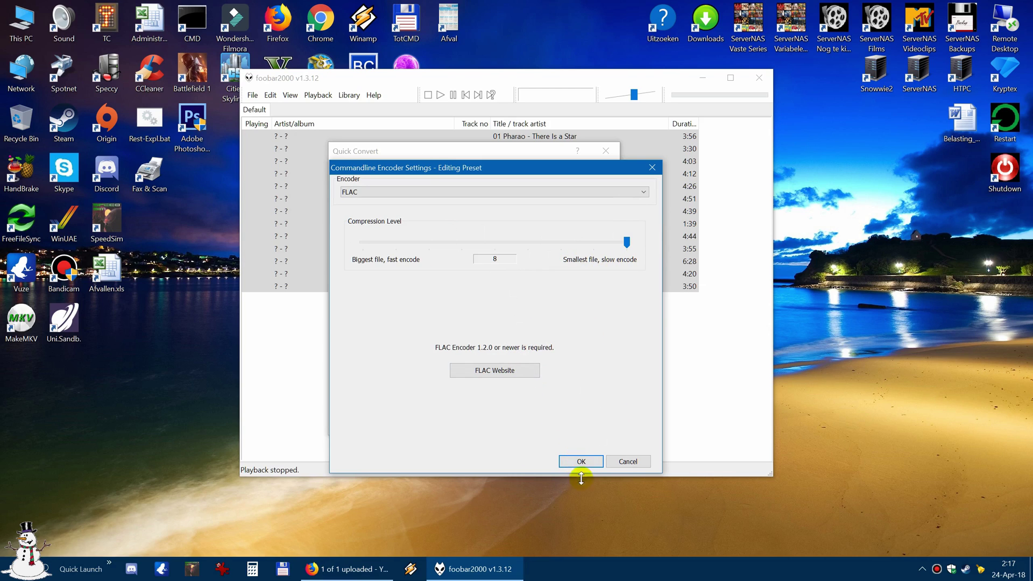
{"action": "left_click", "coordinate": [581, 461]}
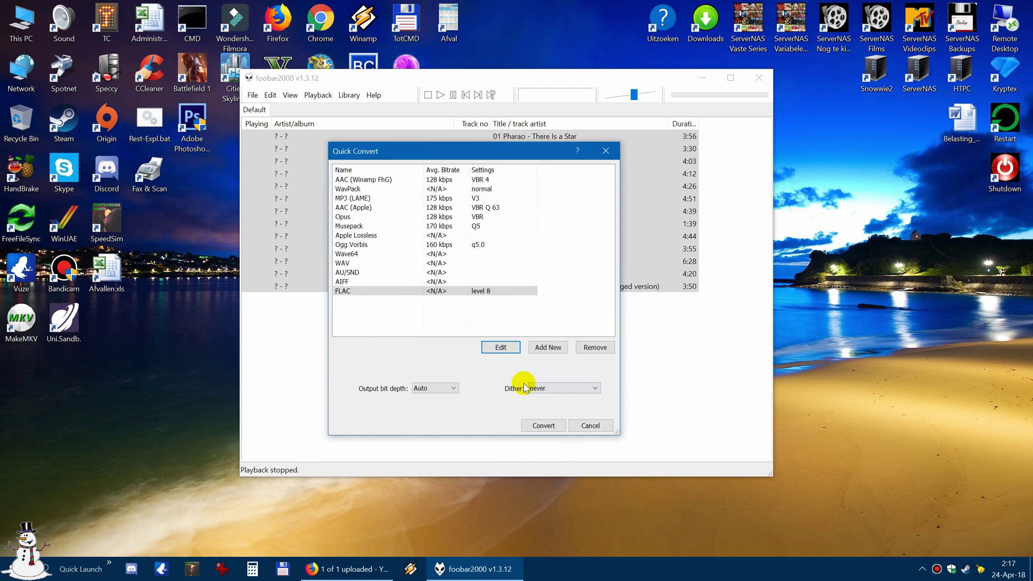
Start the conversion and create a destination folder named Pharaoh FLAC on the RAMDISK (G:) drive.
{"action": "left_click", "coordinate": [543, 425]}
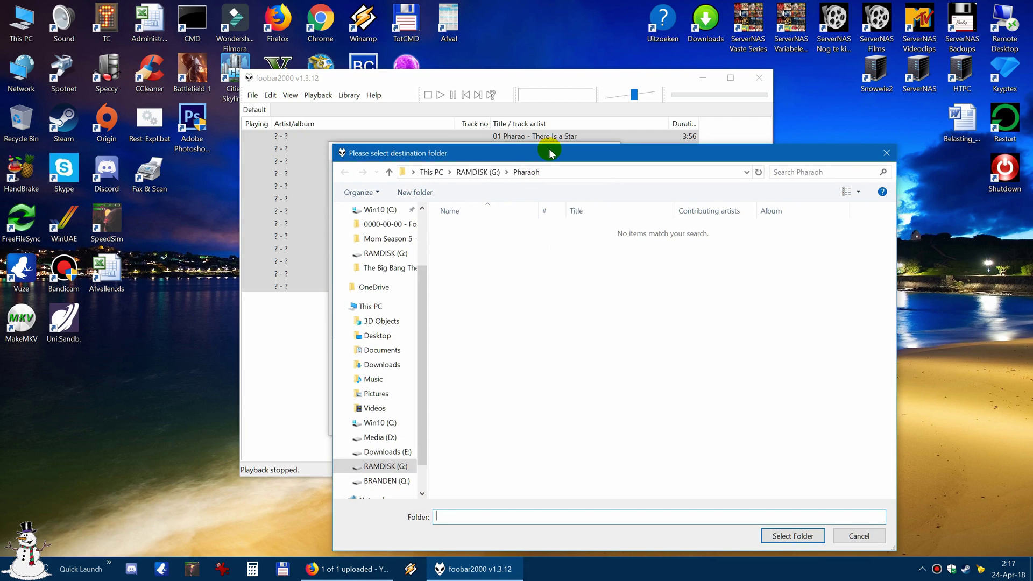
{"action": "left_click_drag", "start_coordinate": [549, 153], "coordinate": [475, 82]}
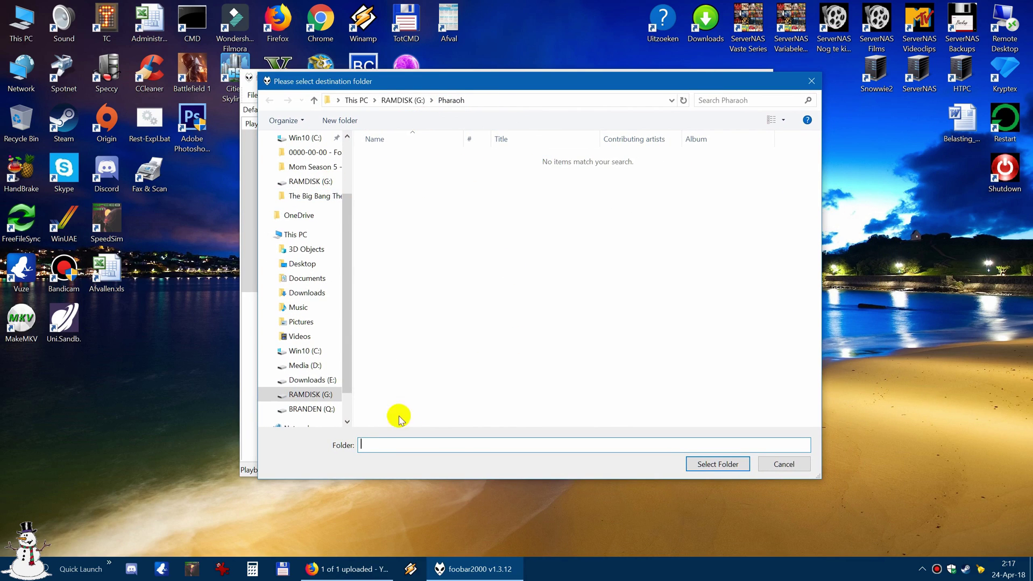
{"action": "left_click", "coordinate": [304, 396]}
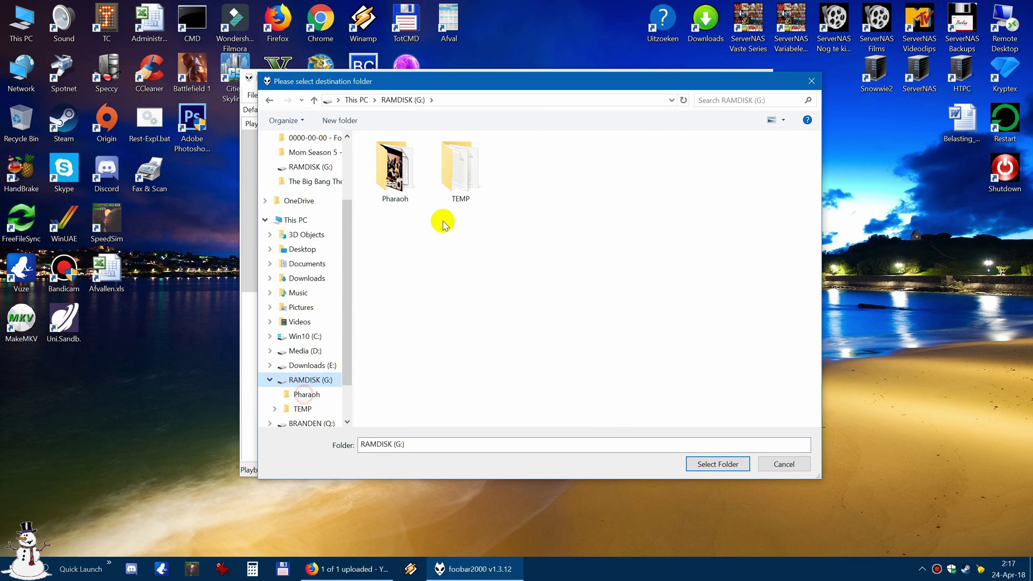
{"action": "right_click", "coordinate": [387, 257]}
{"action": "mouse_move", "coordinate": [472, 386]}
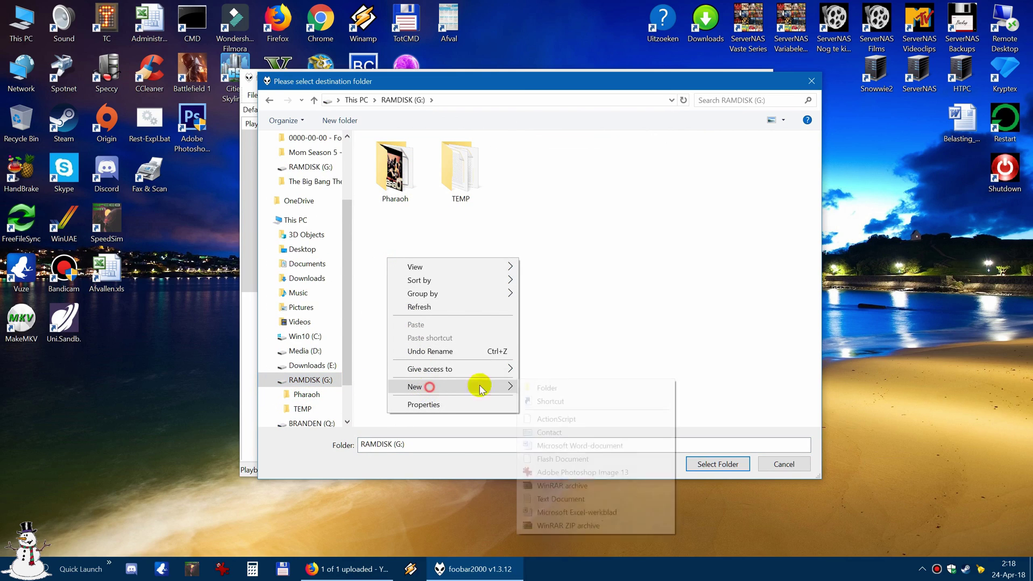
{"action": "left_click", "coordinate": [578, 386]}
{"action": "type", "text": "Pharao"}
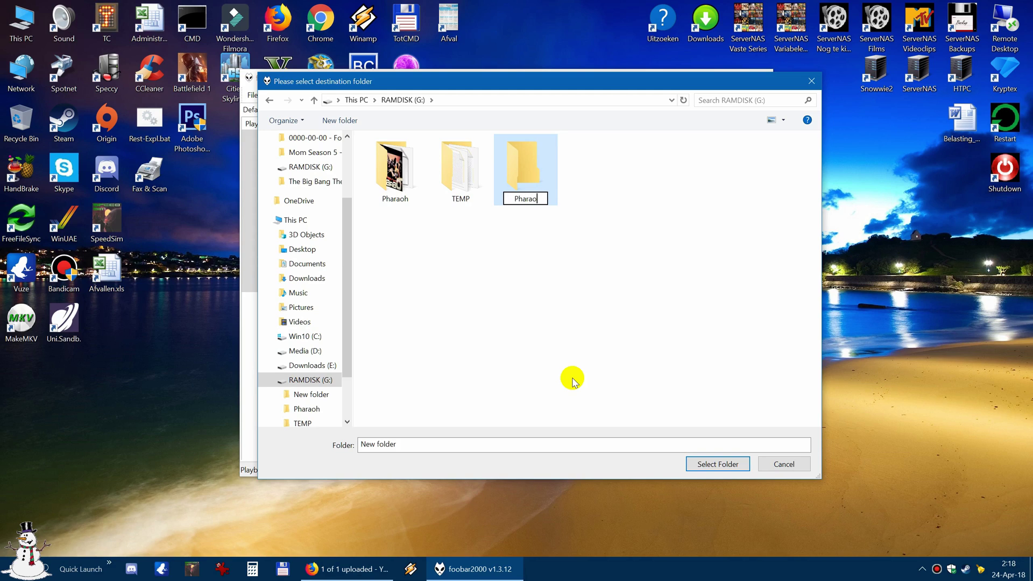
{"action": "type", "text": "h FLAF"}
{"action": "key", "text": "Return"}
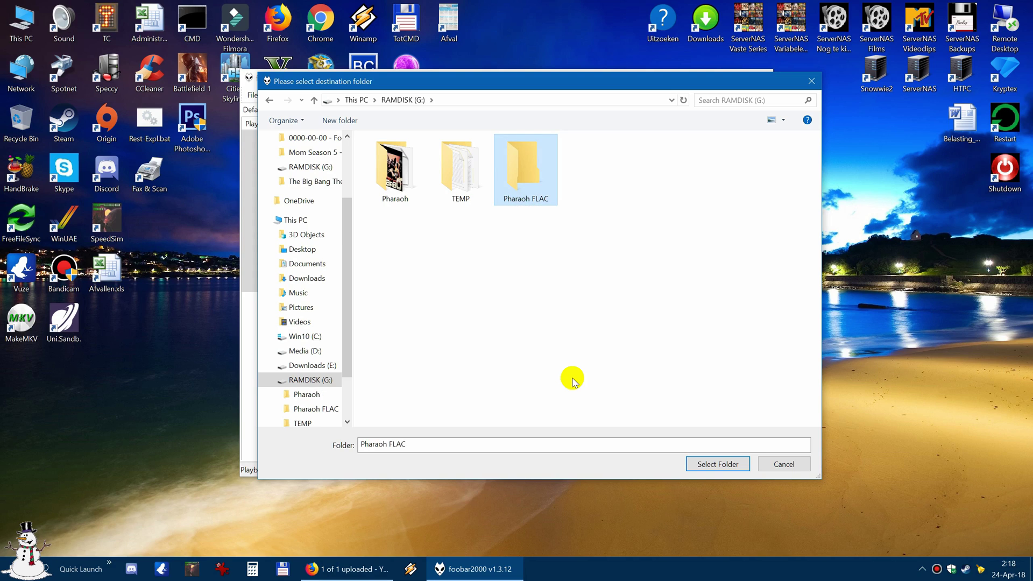
Convert the tracks into the Pharaoh FLAC folder, and close the converter output and foobar2000.
{"action": "double_click", "coordinate": [518, 168]}
{"action": "left_click", "coordinate": [718, 463]}
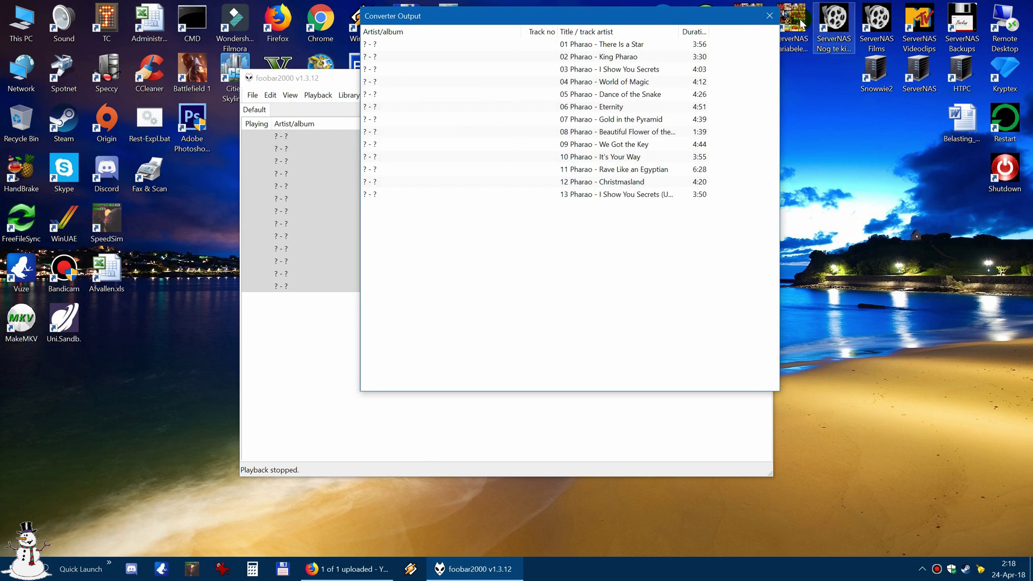
{"action": "left_click", "coordinate": [770, 16]}
{"action": "left_click", "coordinate": [759, 77]}
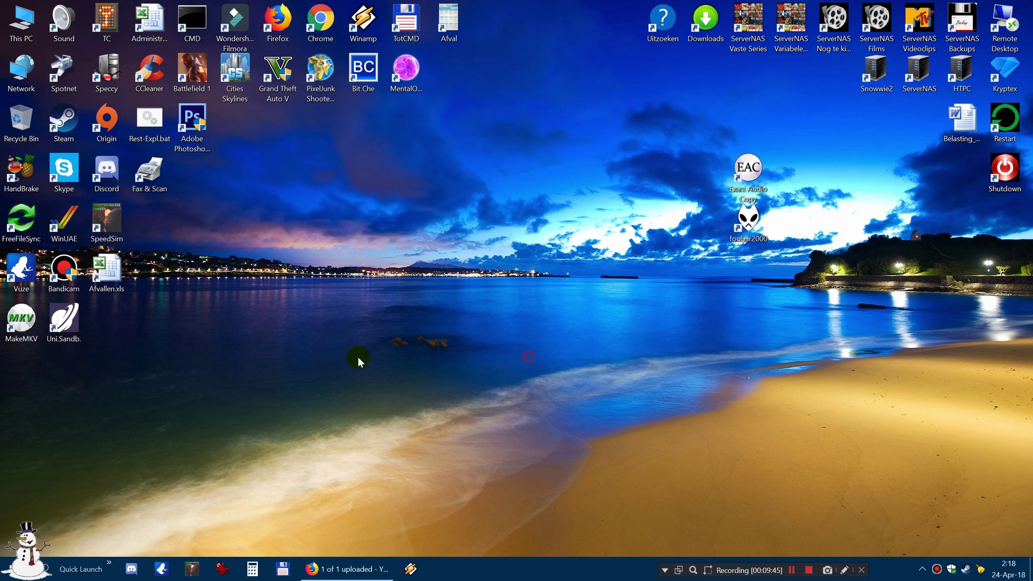
{"action": "double_click", "coordinate": [21, 21]}
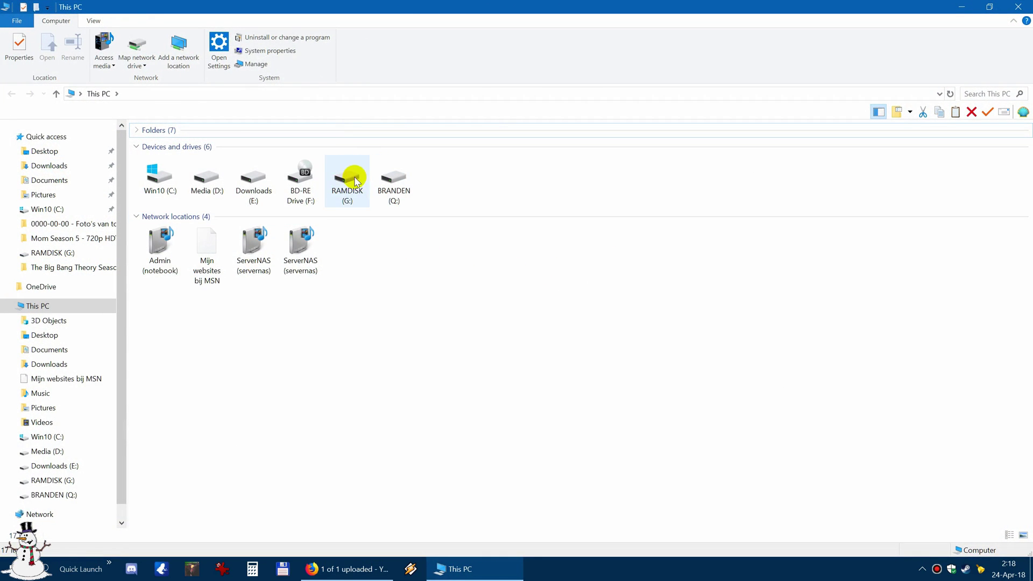
{"action": "double_click", "coordinate": [353, 176]}
{"action": "double_click", "coordinate": [164, 156]}
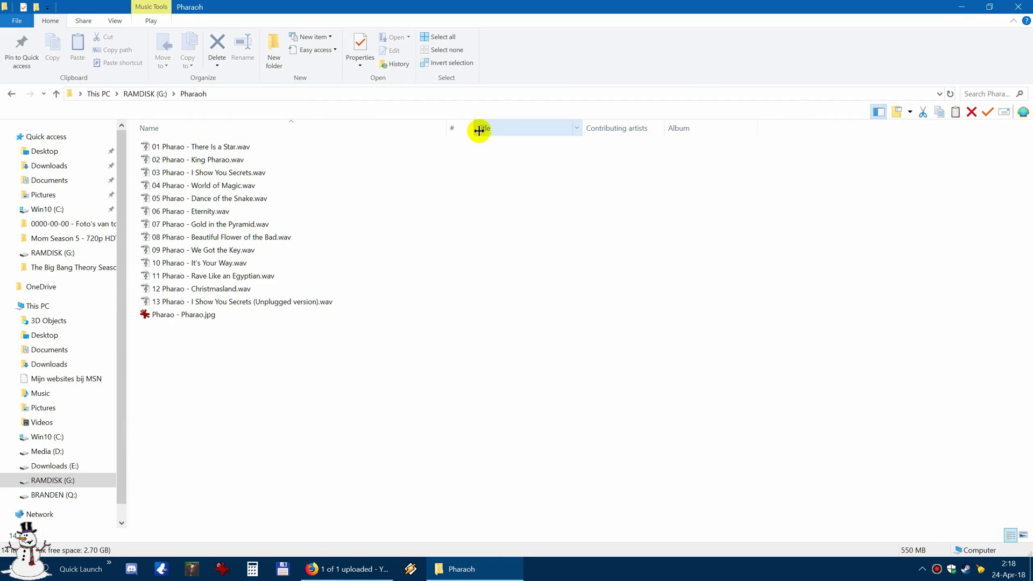
{"action": "left_click", "coordinate": [114, 21]}
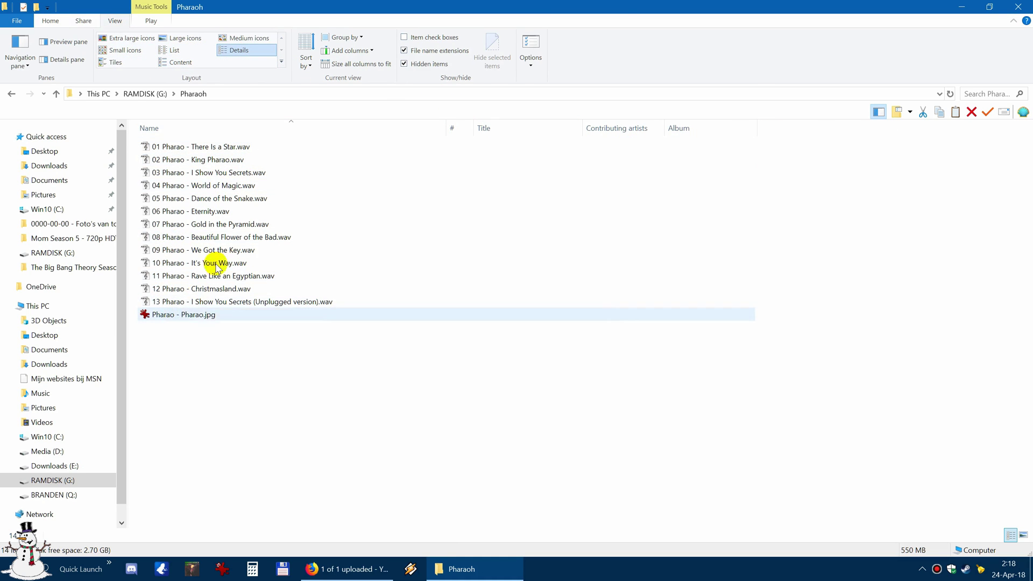
{"action": "left_click", "coordinate": [1017, 7]}
Open Total Commander and show the Pharaoh folder of the RAMDISK drive in the first file pane.
{"action": "left_click", "coordinate": [283, 570]}
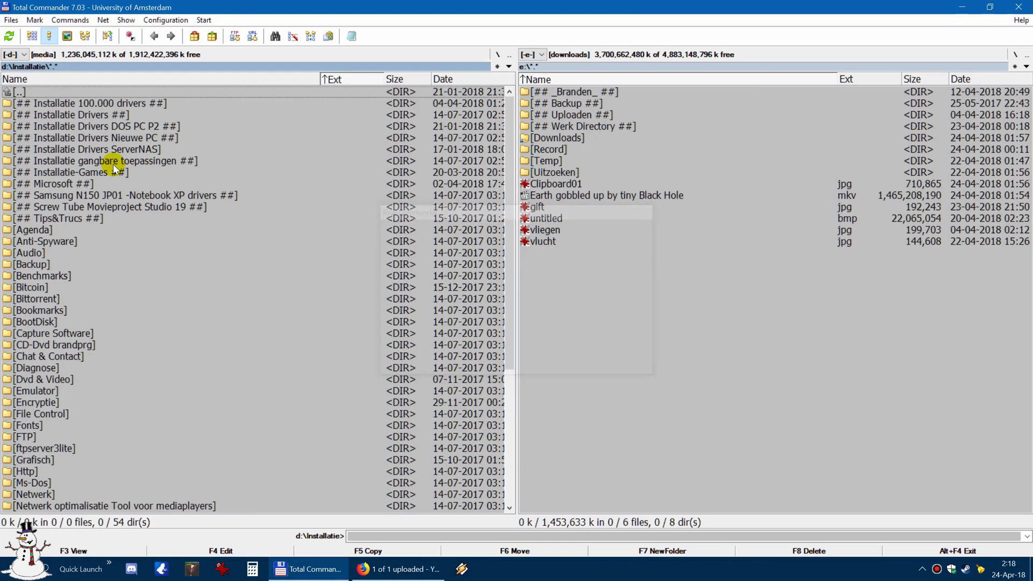
{"action": "left_click", "coordinate": [13, 54]}
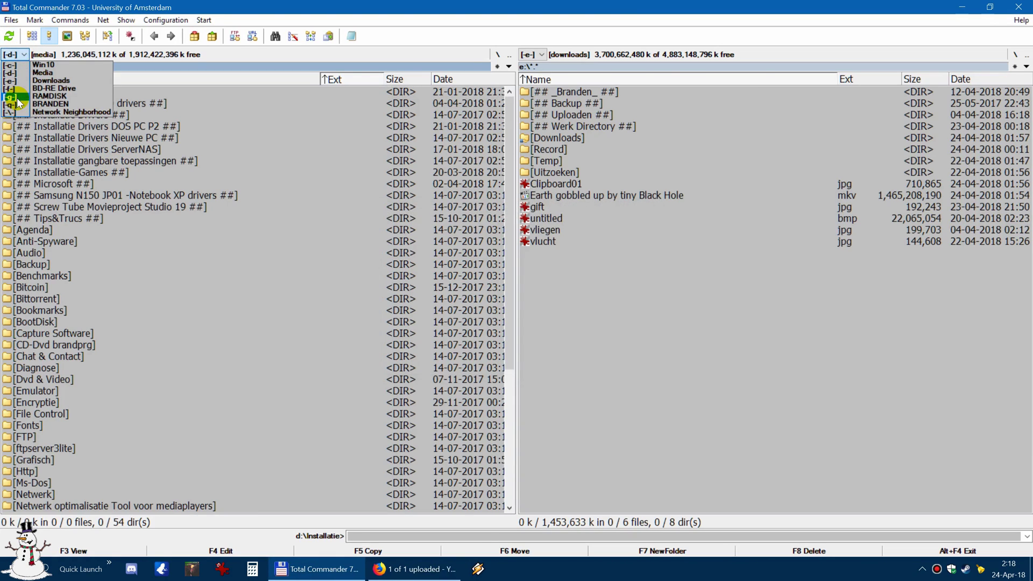
{"action": "left_click", "coordinate": [18, 97]}
{"action": "double_click", "coordinate": [44, 93]}
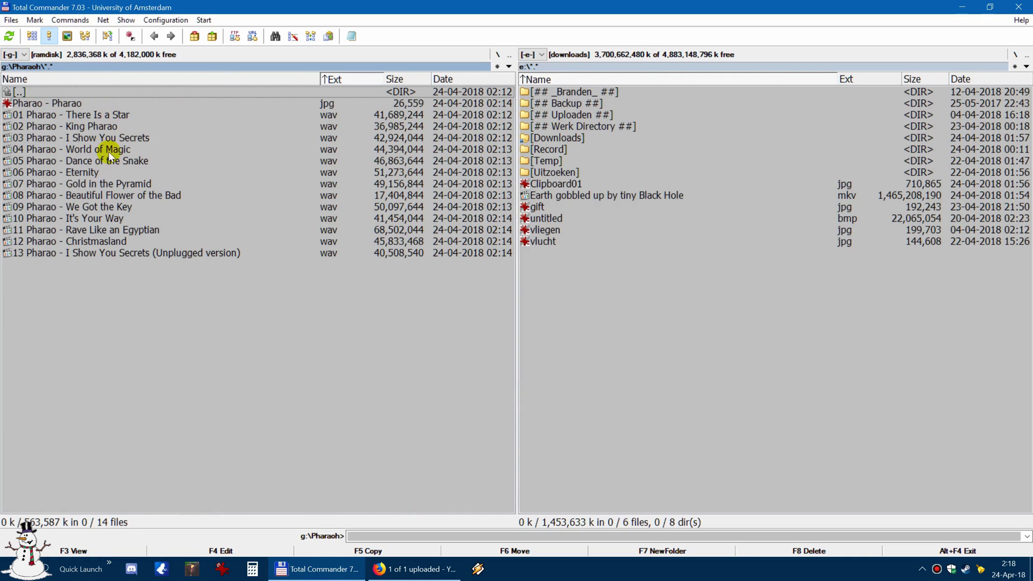
Show the Pharaoh FLAC folder in the other file pane and compare the WAV and FLAC sizes of track 01.
{"action": "left_click", "coordinate": [530, 54]}
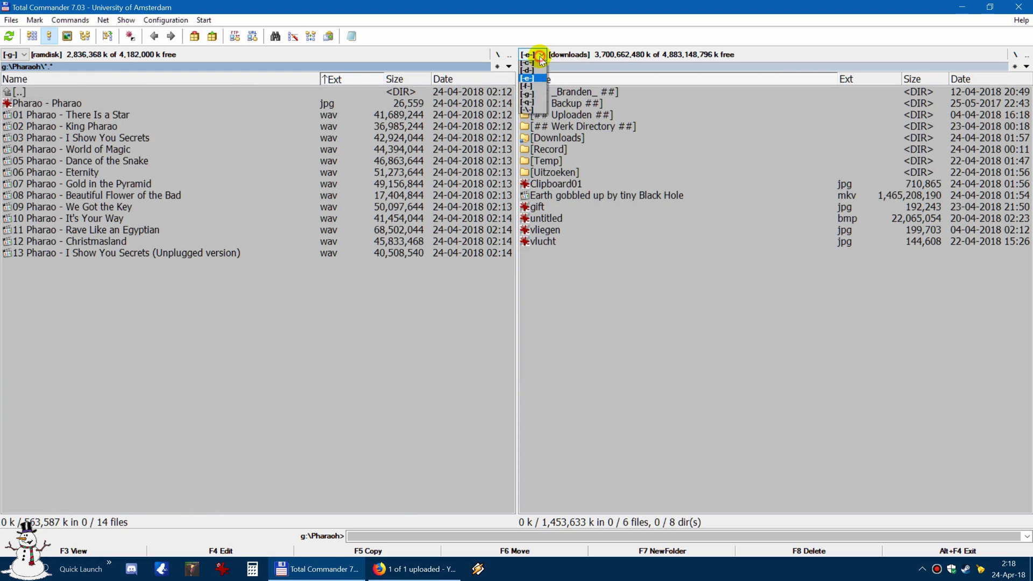
{"action": "left_click", "coordinate": [534, 99]}
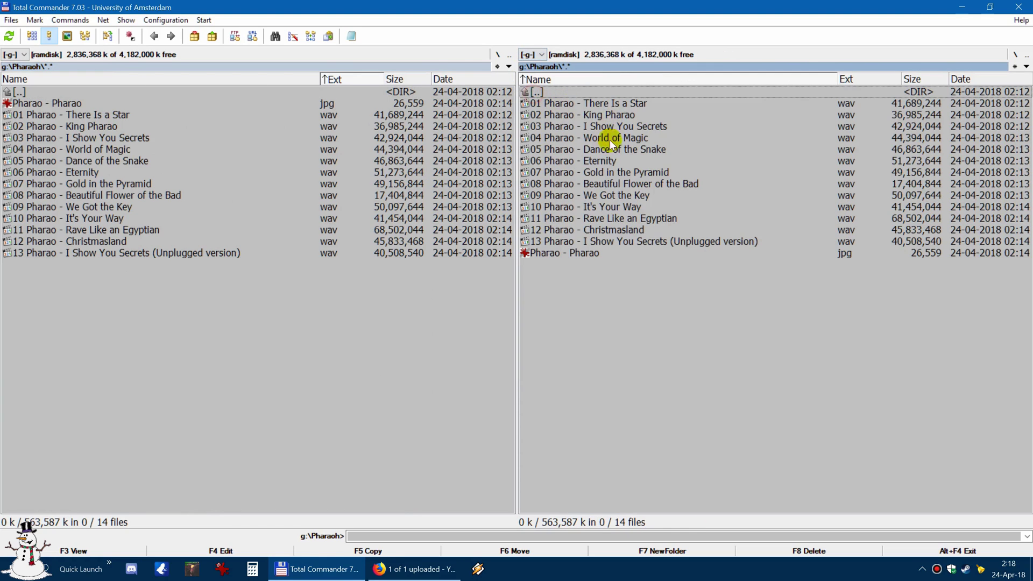
{"action": "double_click", "coordinate": [538, 92]}
{"action": "double_click", "coordinate": [584, 105]}
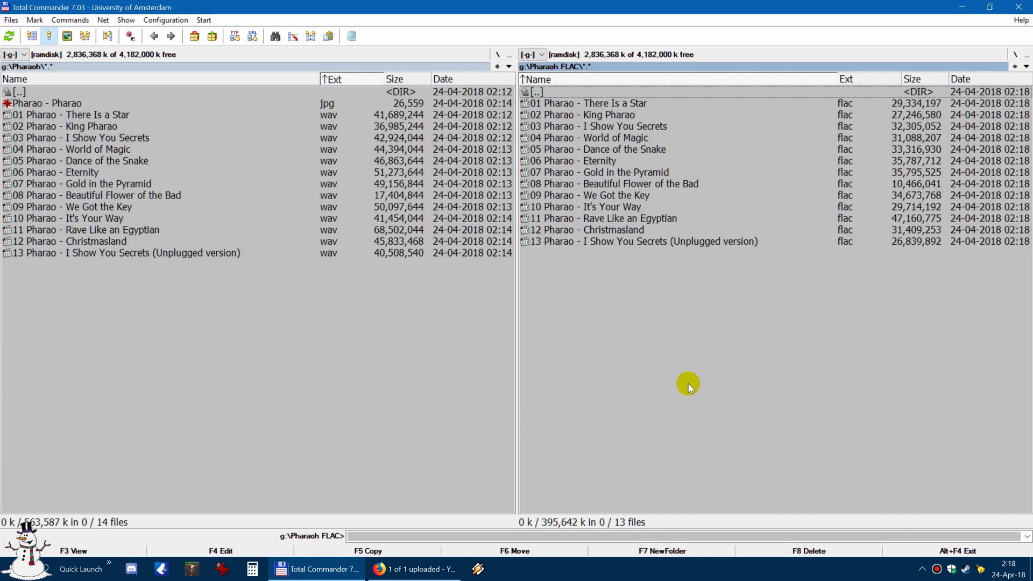
{"action": "left_click", "coordinate": [76, 115]}
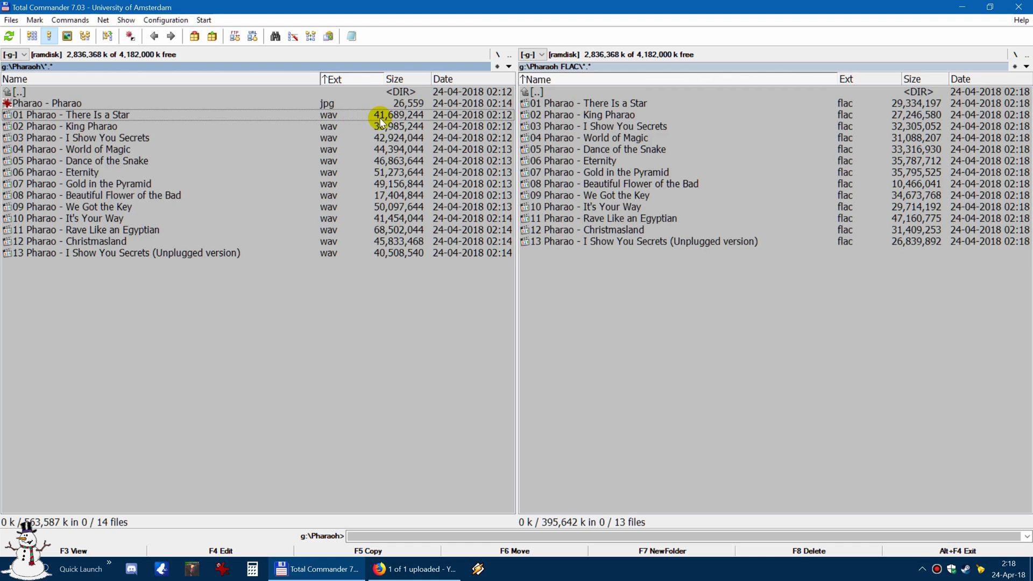
{"action": "left_click", "coordinate": [621, 102]}
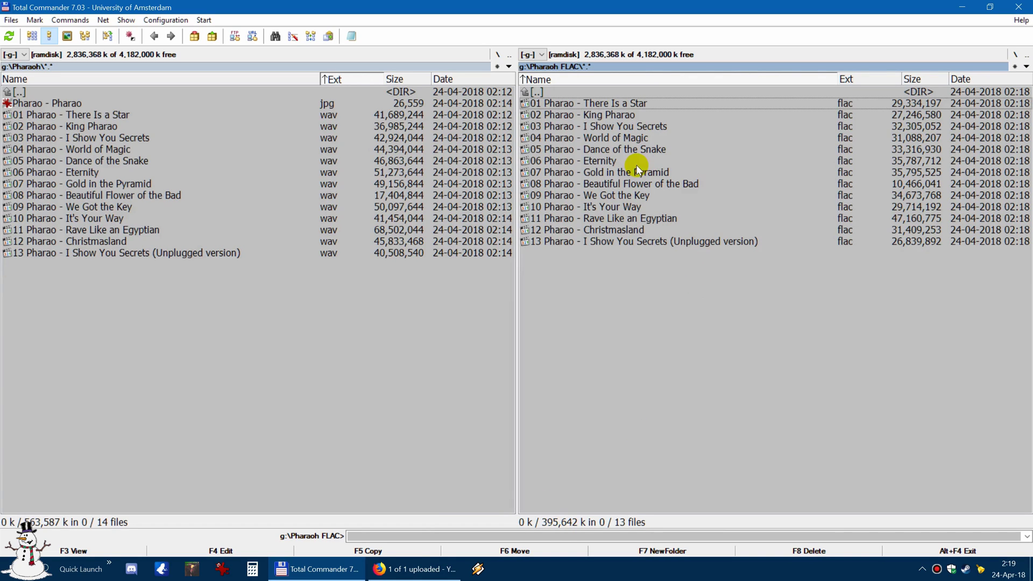
Play 01 Pharao - There Is a Star.flac, skip to about the middle of the track, and close the player.
{"action": "double_click", "coordinate": [636, 104]}
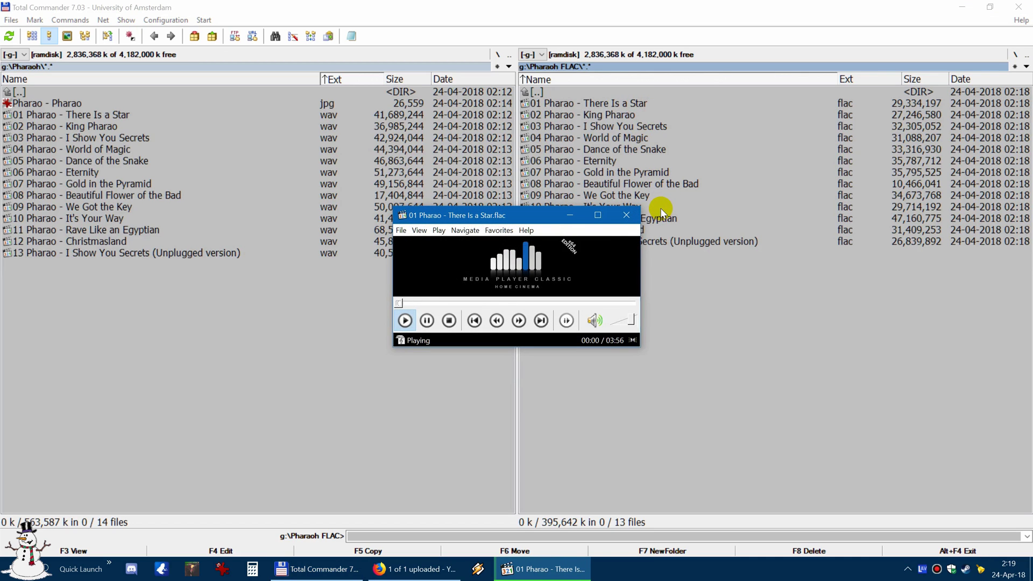
{"action": "left_click", "coordinate": [509, 304]}
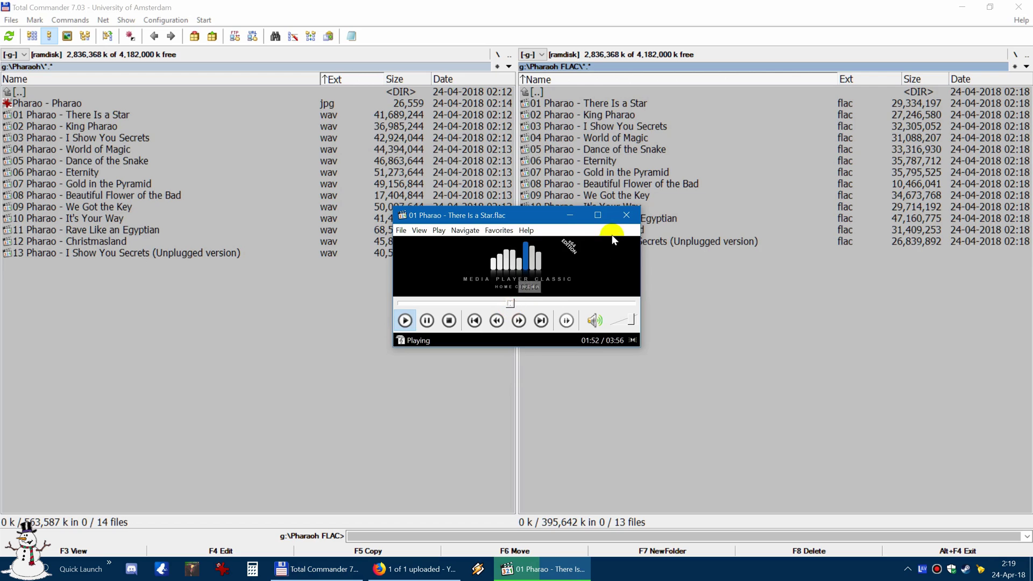
{"action": "left_click", "coordinate": [625, 215]}
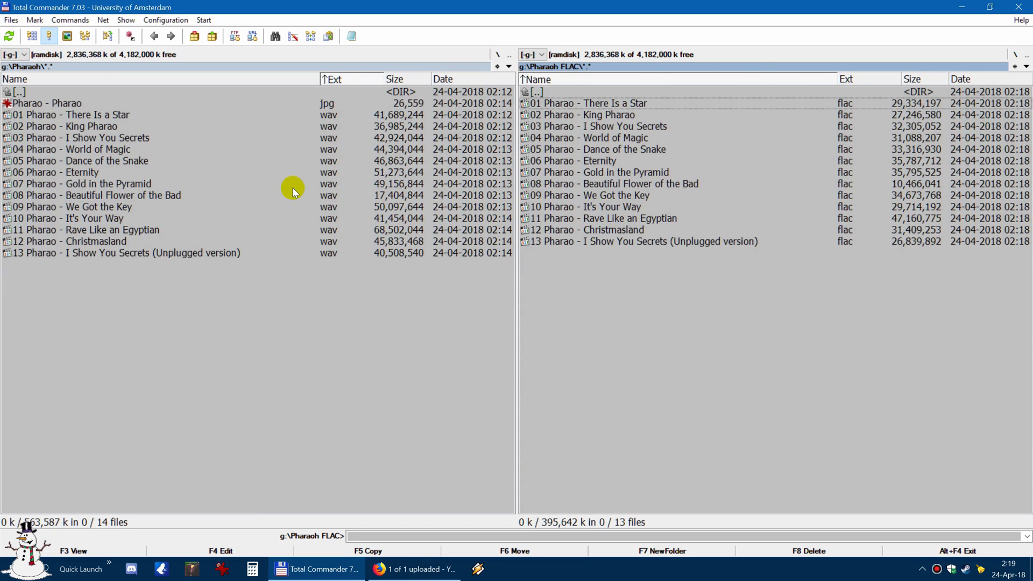
Close Total Commander and start Winamp from the desktop.
{"action": "left_click", "coordinate": [1021, 5]}
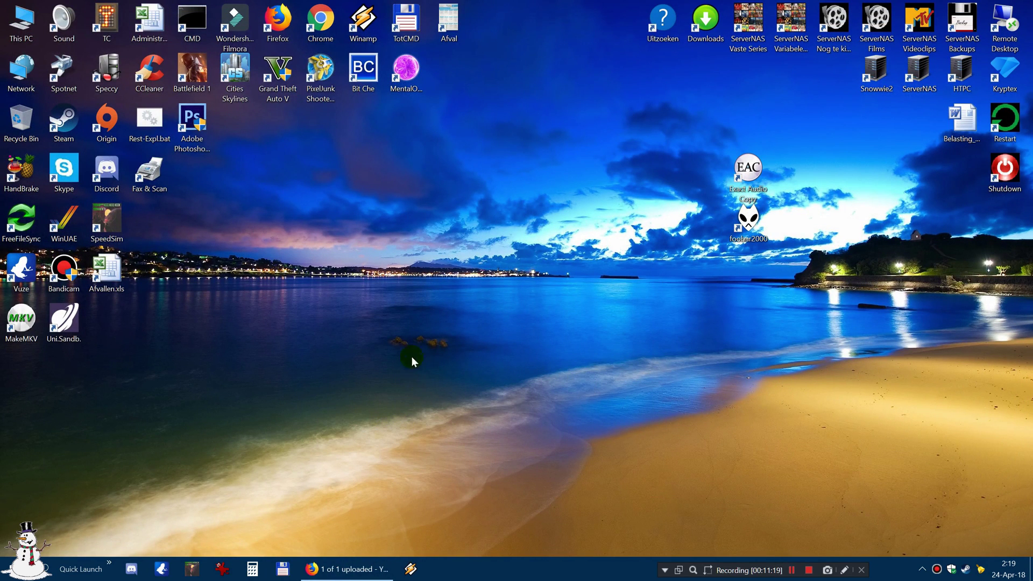
{"action": "left_click", "coordinate": [371, 27]}
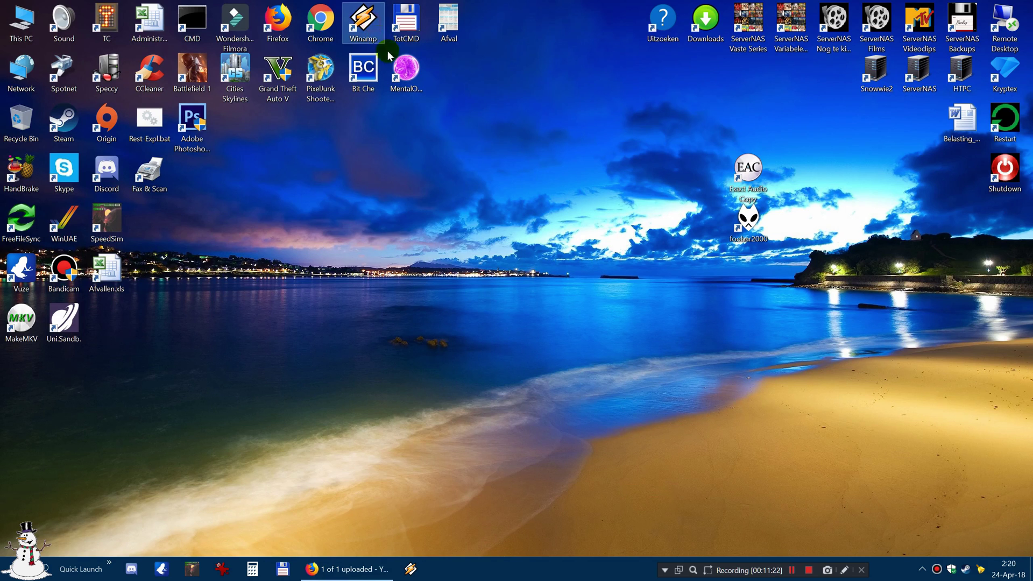
{"action": "left_click", "coordinate": [492, 228]}
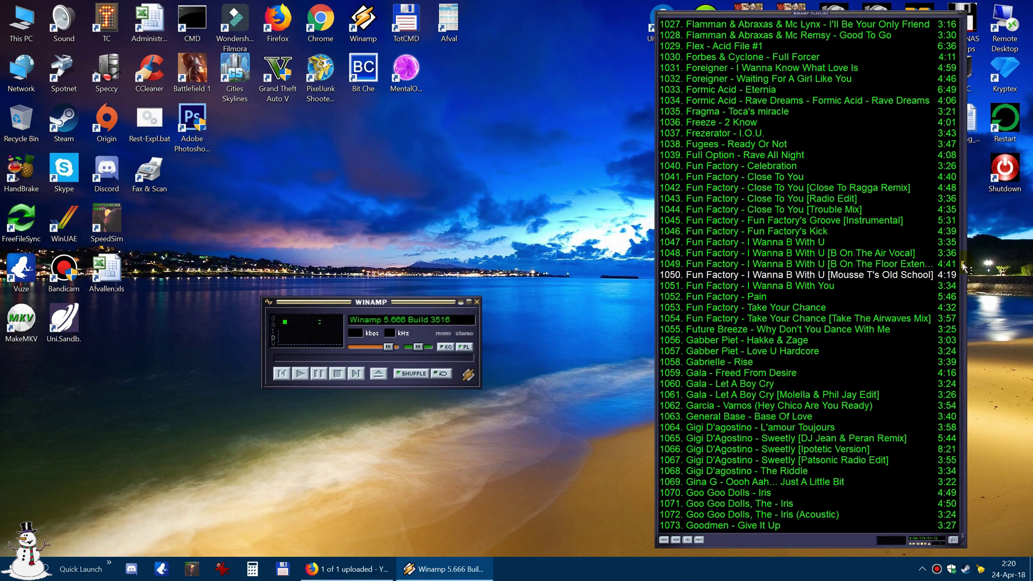
Browse the Winamp playlist back to the Critical Mass and Culture Beat tracks, reposition the player window, and close Winamp.
{"action": "left_click_drag", "start_coordinate": [962, 266], "coordinate": [976, 369]}
{"action": "left_click_drag", "start_coordinate": [978, 381], "coordinate": [1004, 167]}
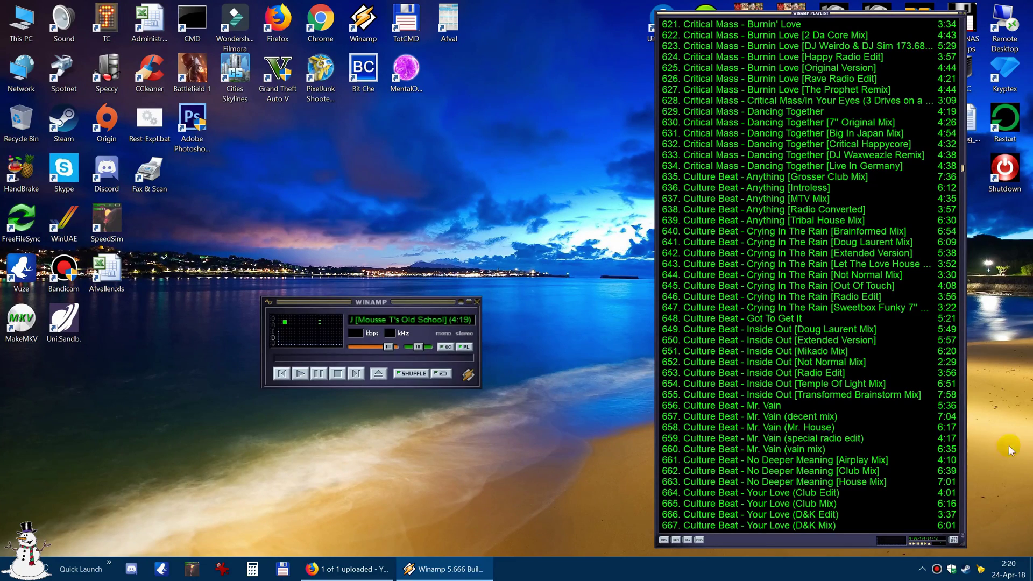
{"action": "left_click_drag", "start_coordinate": [441, 334], "coordinate": [385, 221]}
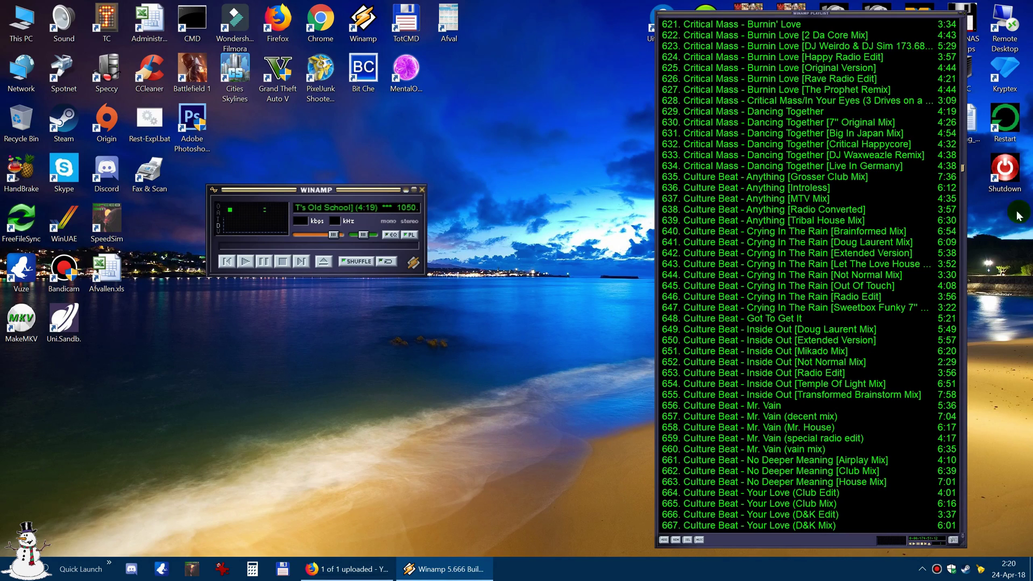
{"action": "left_click", "coordinate": [421, 191]}
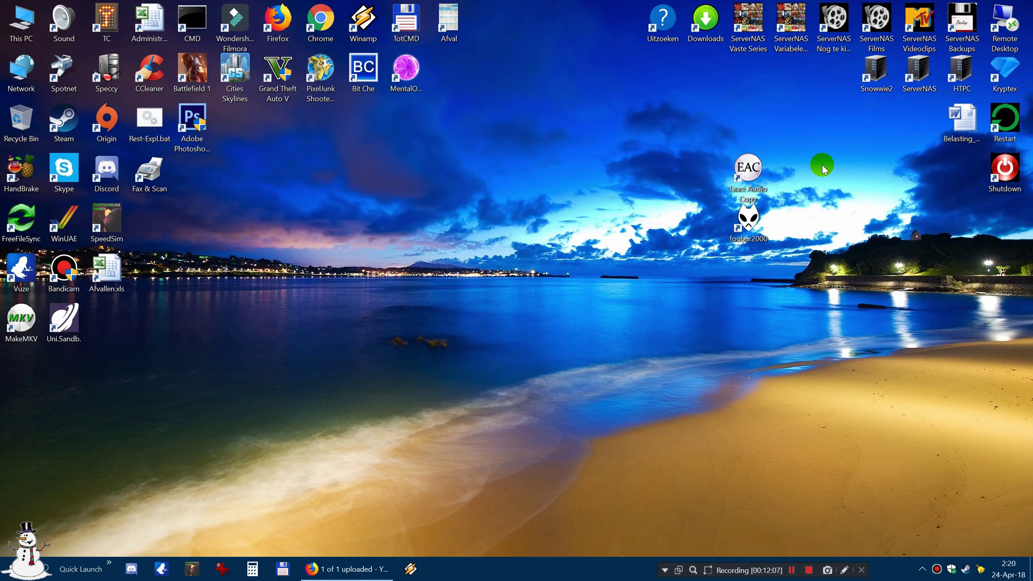
Switch to Firefox and load mijnzooi.tk in a new tab.
{"action": "left_click", "coordinate": [332, 577]}
{"action": "left_click", "coordinate": [145, 58]}
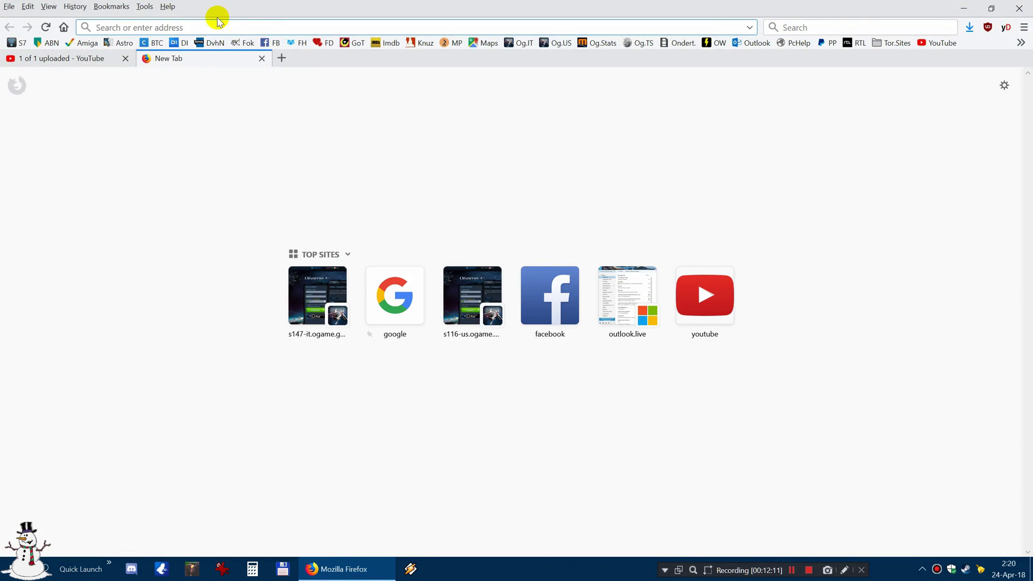
{"action": "type", "text": "mijnzooi.tk/"}
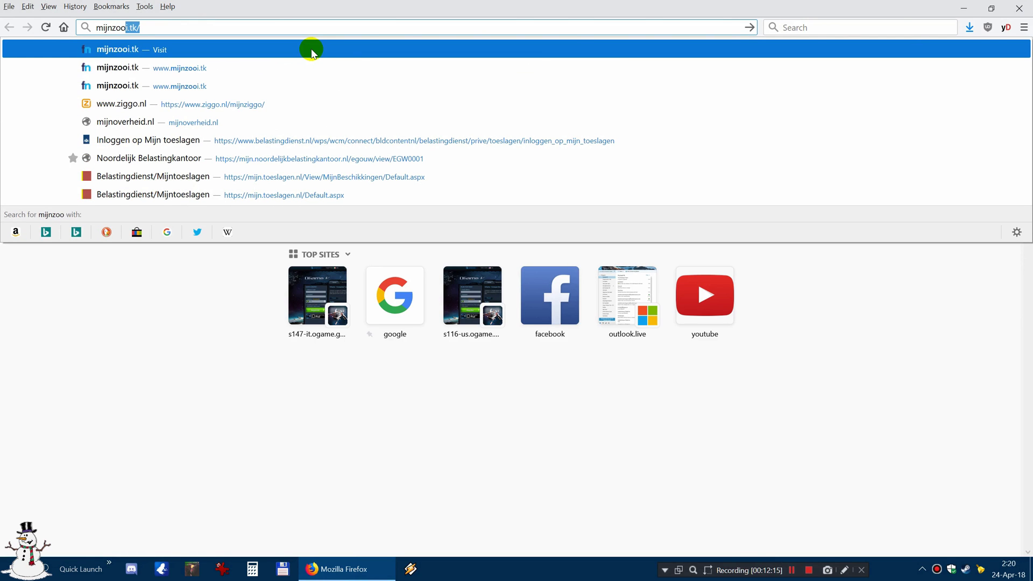
{"action": "key", "text": "Return"}
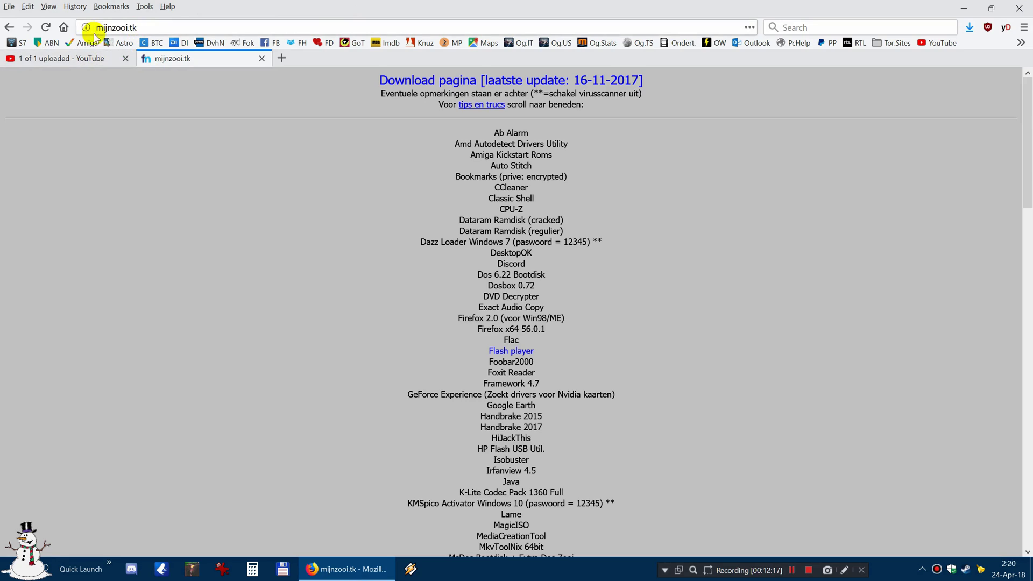